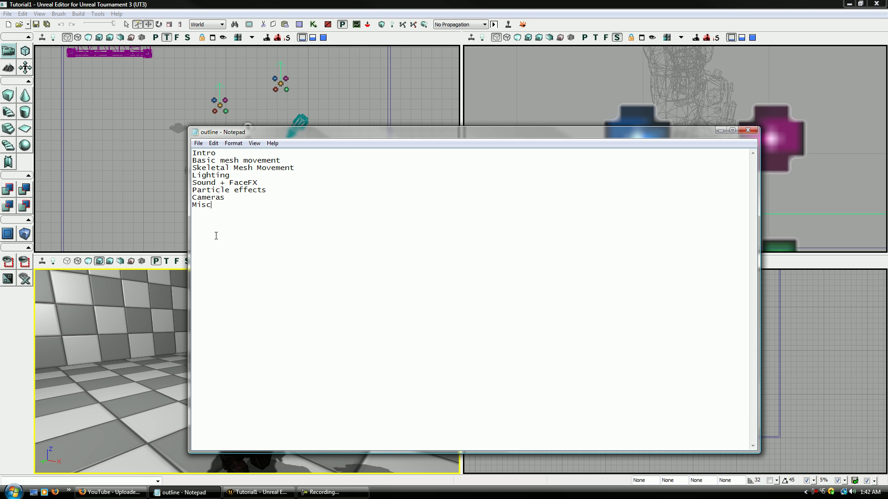
Clear the outline selection and minimise the outline to reveal the level editor.
drag(193, 206, 226, 207)
click(224, 209)
click(206, 493)
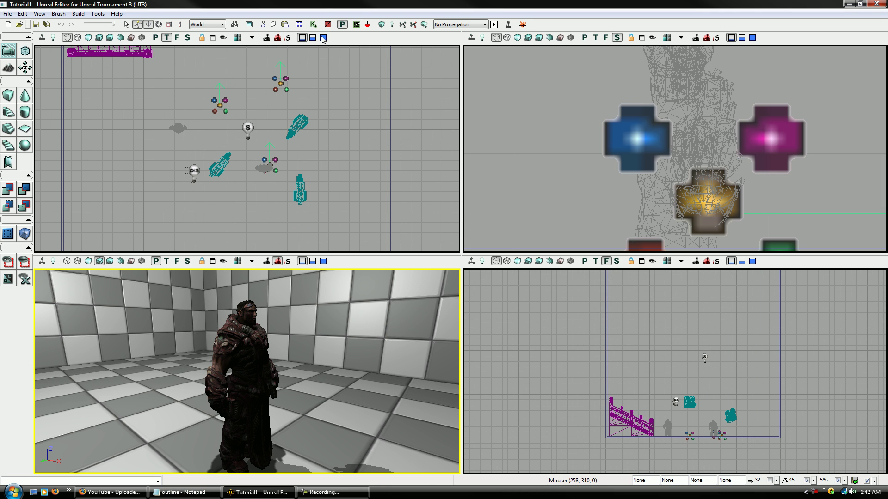
Open the camera sequence's Matinee node from Kismet, then close Kismet.
click(314, 24)
drag(367, 134, 368, 8)
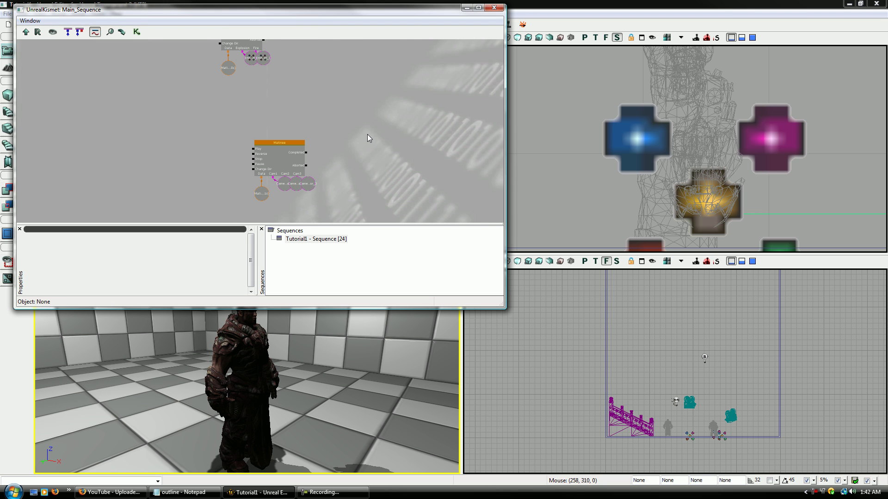
double_click(286, 157)
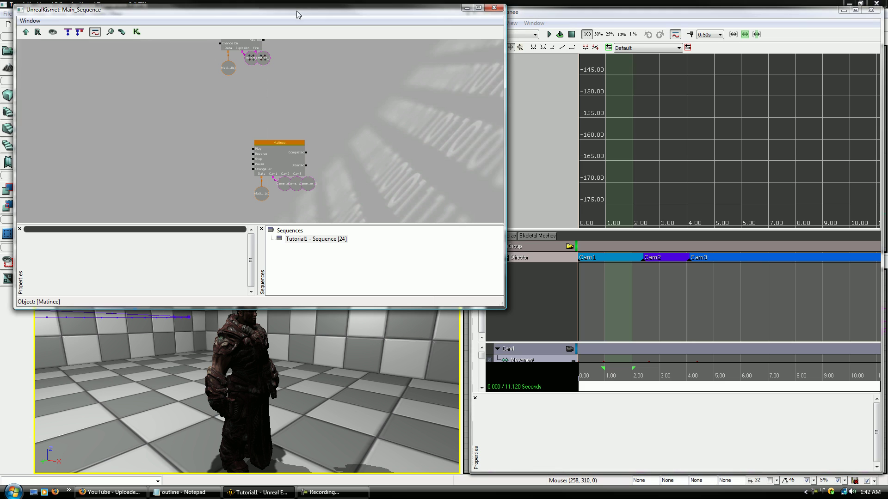
click(494, 7)
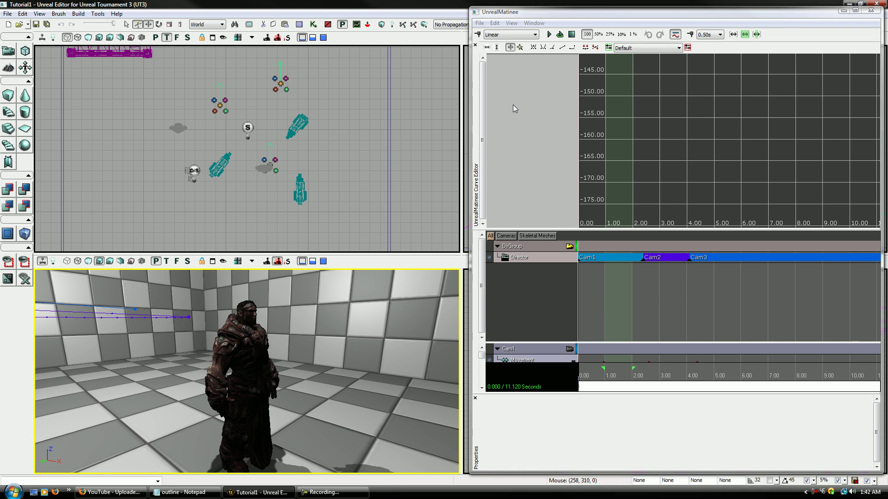
Hide the curve editor and bring up DirGroup's add-track menu.
click(475, 45)
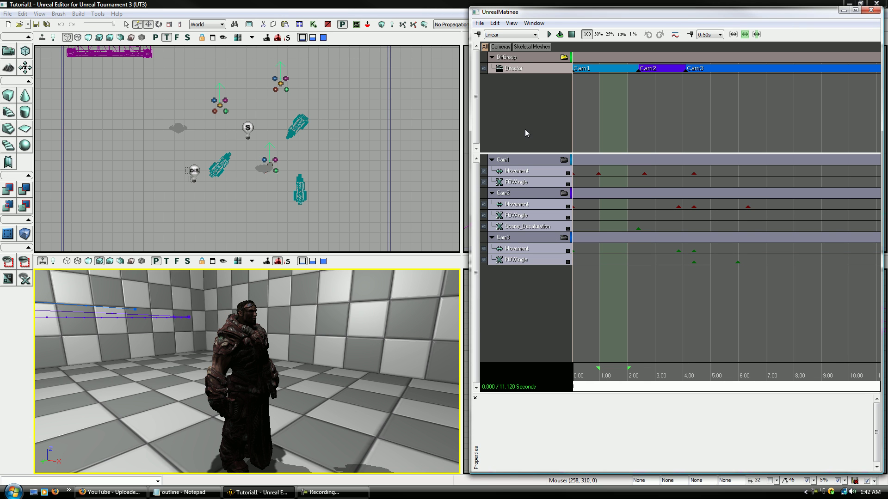
right_click(526, 59)
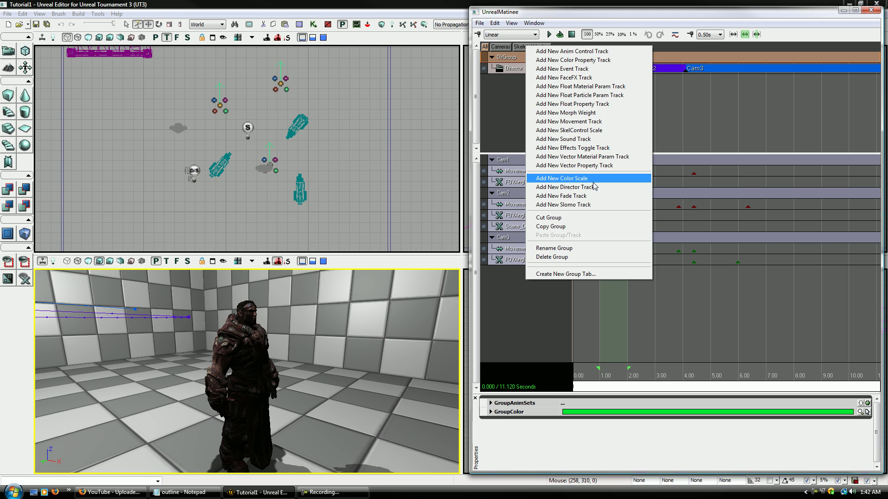
click(475, 60)
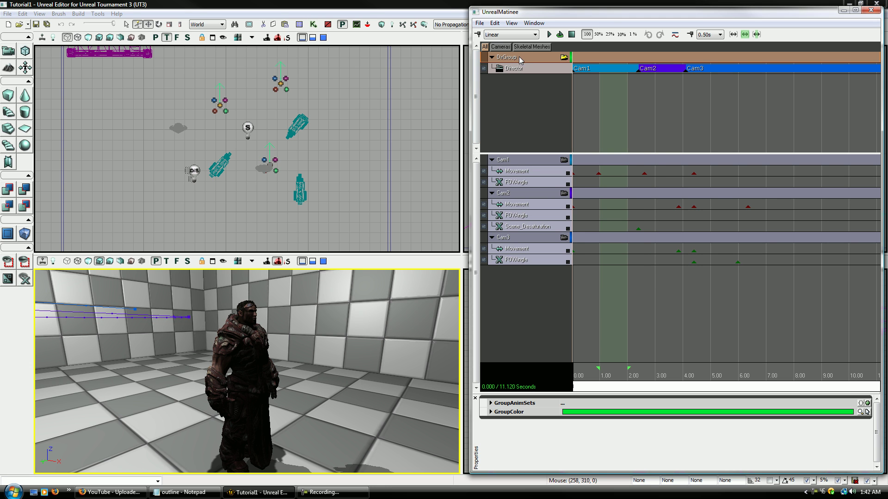
right_click(515, 57)
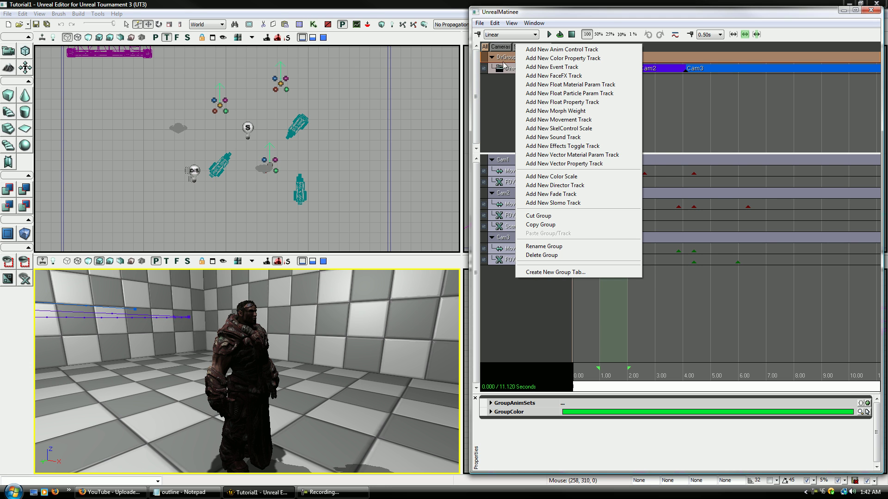
Add a Color Scale track to DirGroup and key it at about 0.8 s.
click(562, 179)
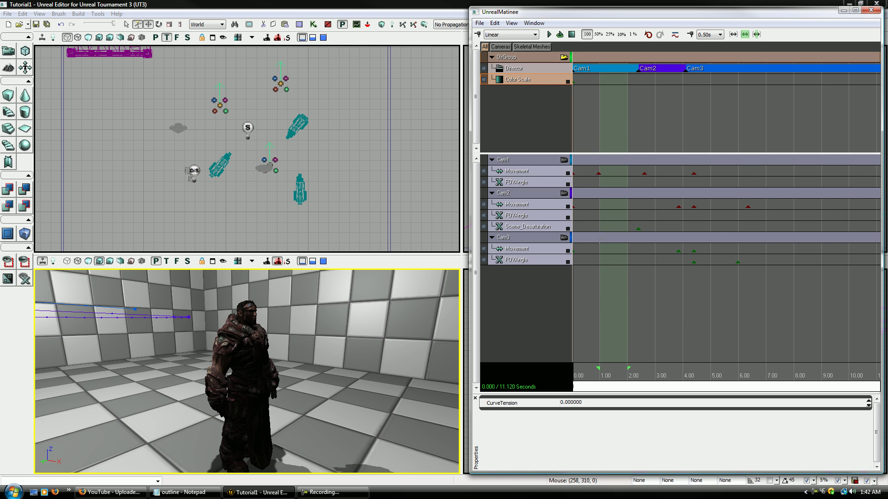
drag(589, 373, 630, 370)
key(Return)
key(Return)
key(Return)
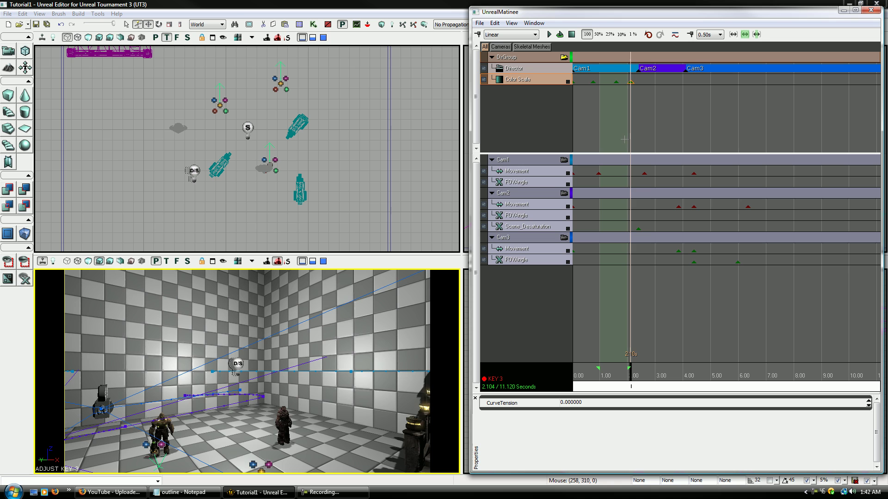
Select the second Color Scale keyframe and dismiss its options without changes.
click(616, 82)
right_click(617, 83)
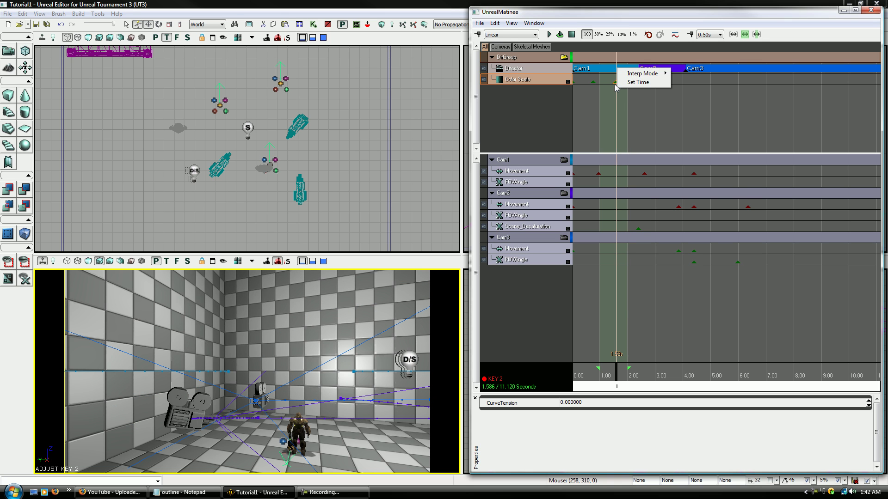
click(615, 84)
right_click(617, 85)
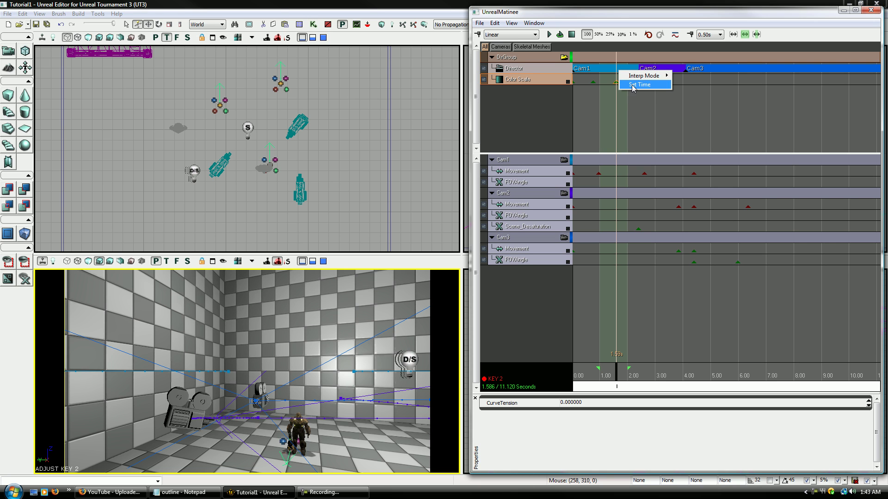
click(631, 98)
click(616, 83)
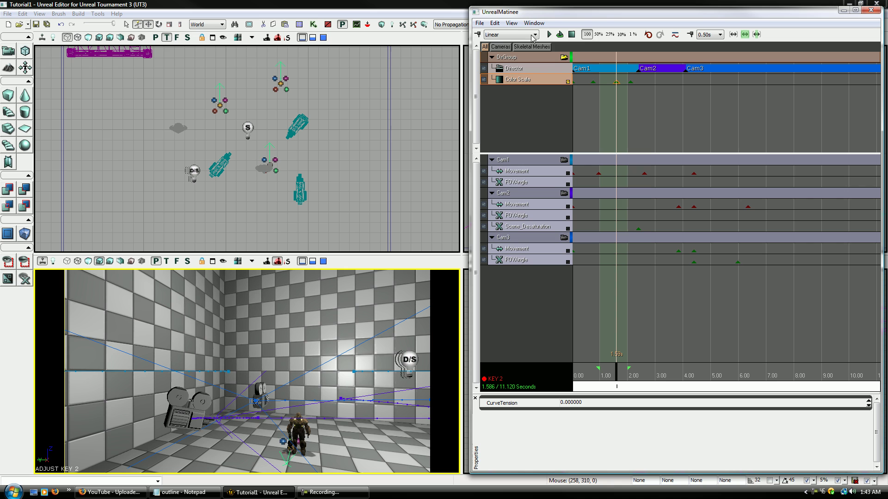
Show the curve editor, frame the flat Color Scale curve, and select its key at 1.5 s.
click(511, 23)
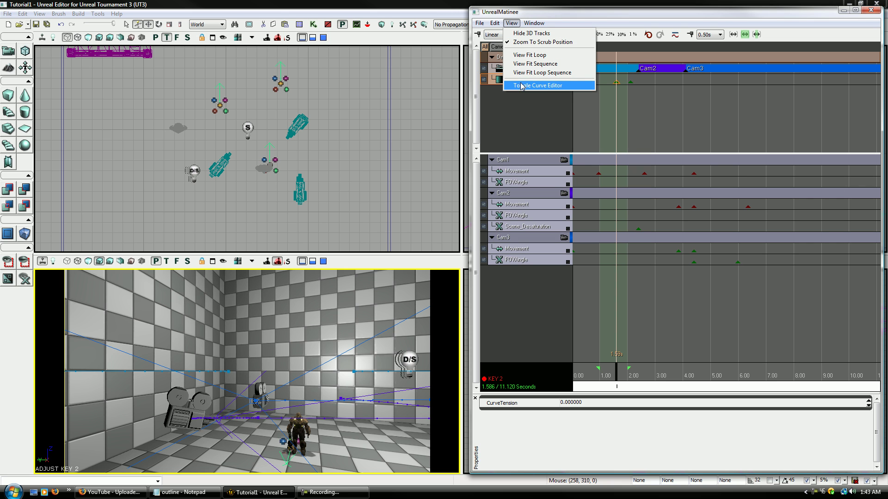
click(554, 86)
drag(653, 190, 661, 111)
drag(623, 191, 629, 113)
drag(625, 213, 586, 90)
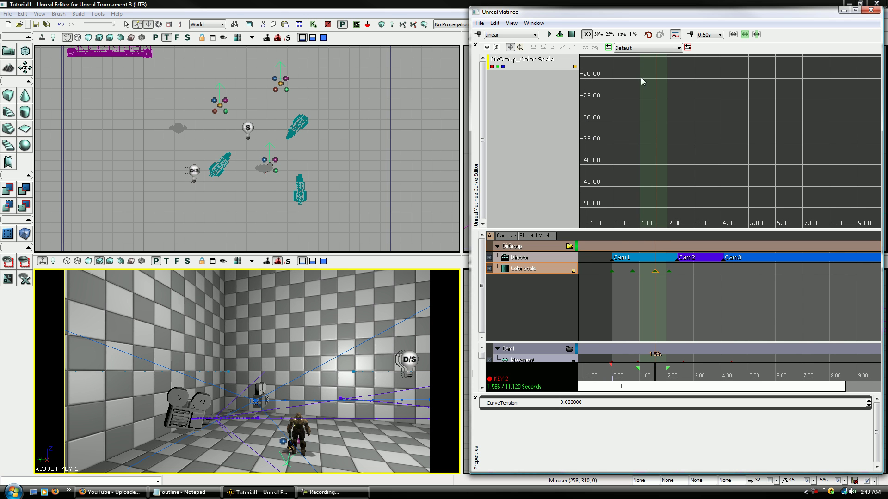
drag(642, 81, 678, 110)
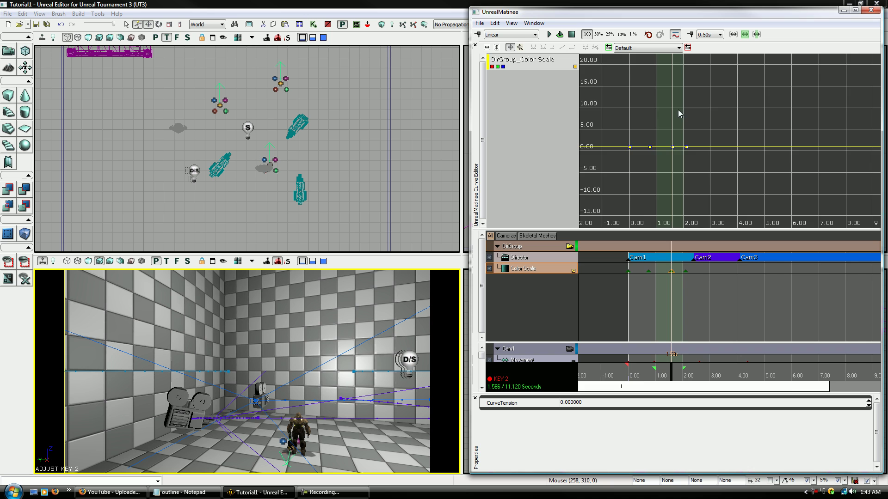
scroll(676, 134, up, 2)
drag(656, 159, 683, 160)
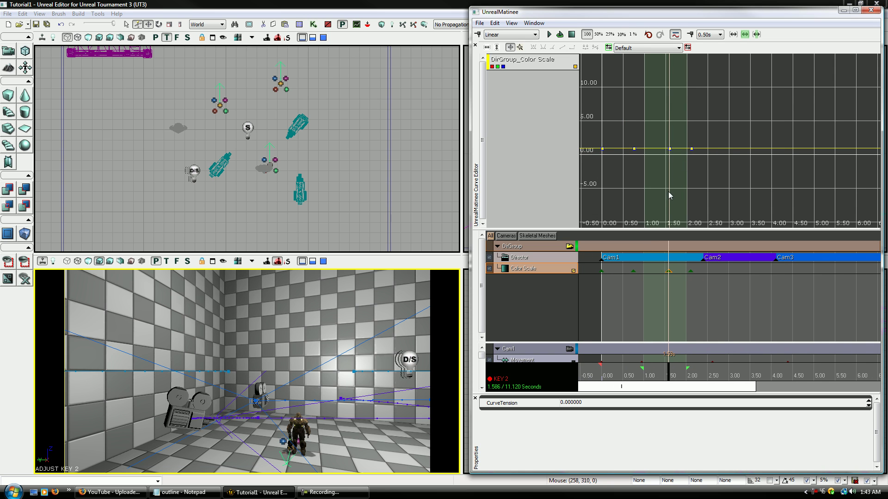
click(669, 149)
Hide the red and green channels and raise the 1.5 s key to about 5.
click(491, 66)
click(497, 66)
mouse_move(673, 152)
ctrl+alt+drag(675, 157, 666, 138)
mouse_move(671, 152)
ctrl+drag(674, 165, 674, 95)
click(676, 176)
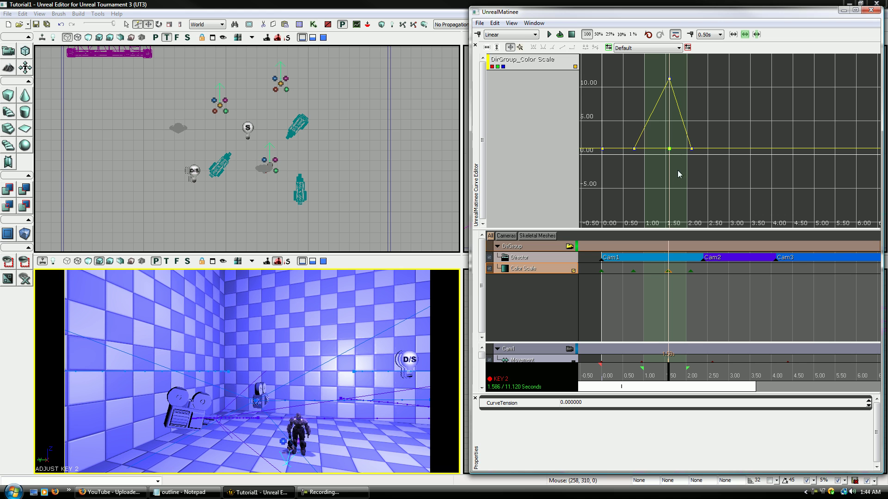
Lower the peak key to about 3, then raise other 1.5 s keys past 12.
click(669, 79)
ctrl+drag(672, 111, 674, 131)
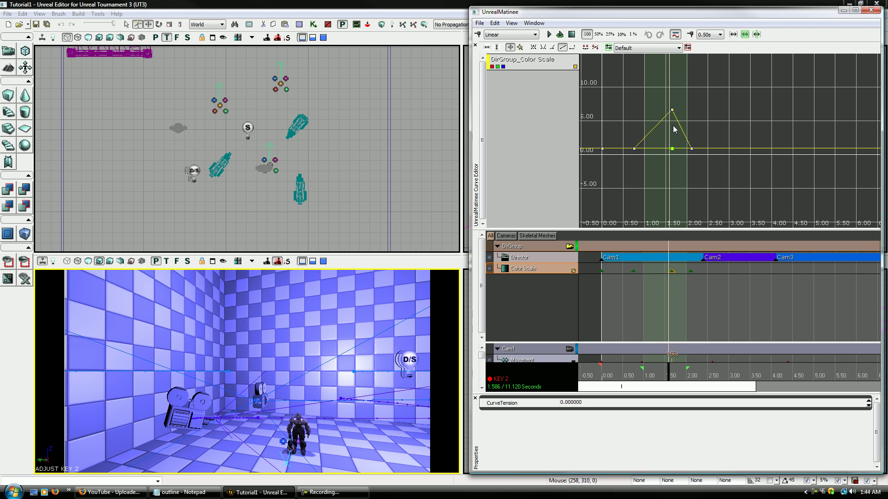
ctrl+drag(674, 100, 672, 123)
ctrl+drag(674, 174, 674, 86)
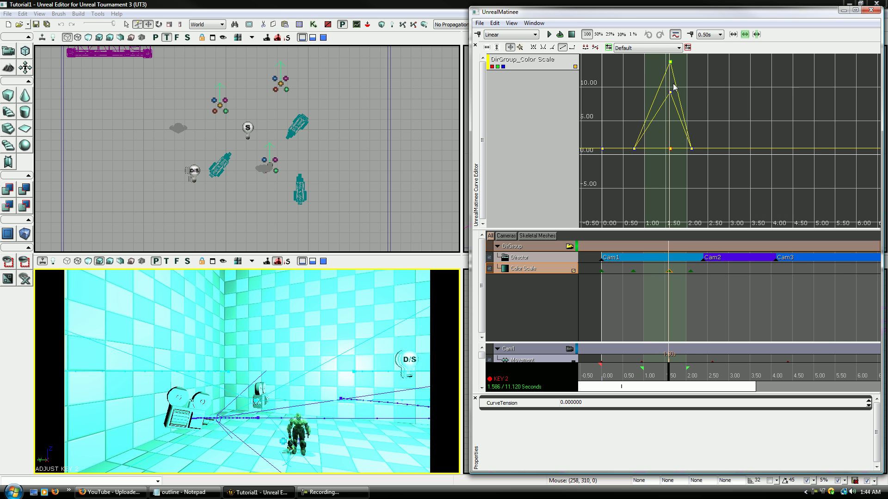
ctrl+drag(674, 190, 699, 189)
Discard trial keys near 1.6 s and lower the 9.35 key to about 4.6.
mouse_move(678, 128)
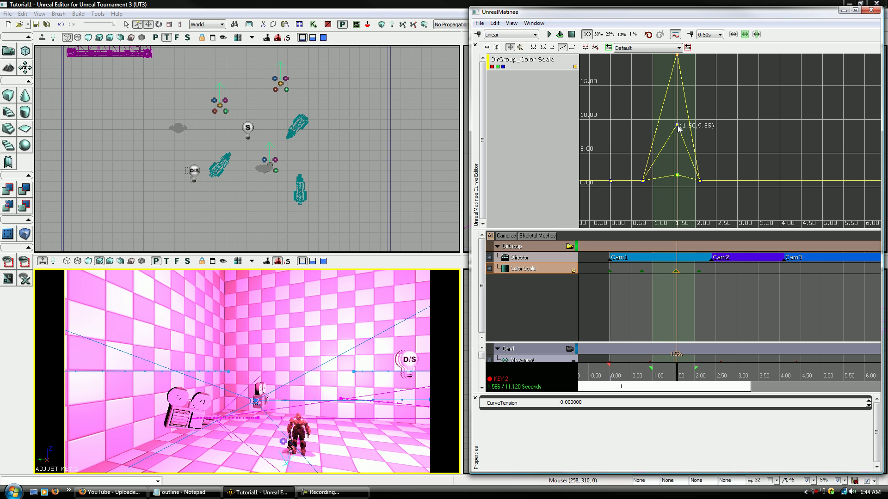
ctrl+click(683, 175)
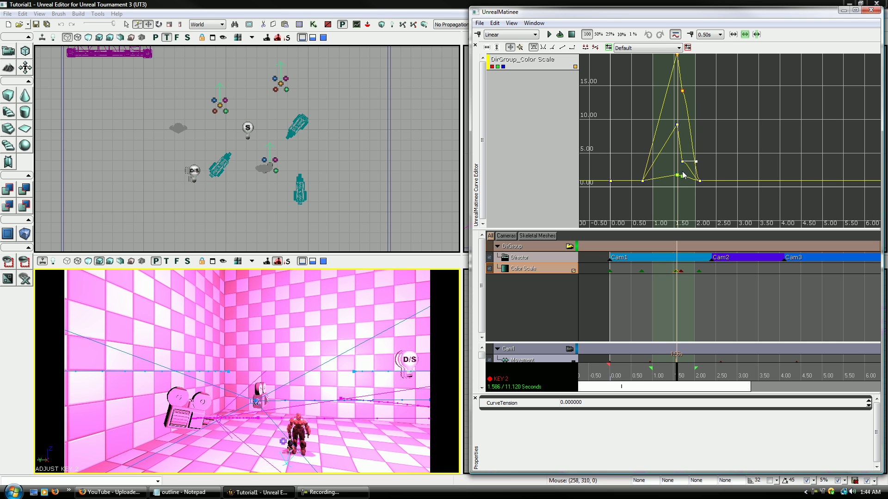
key(ctrl+z)
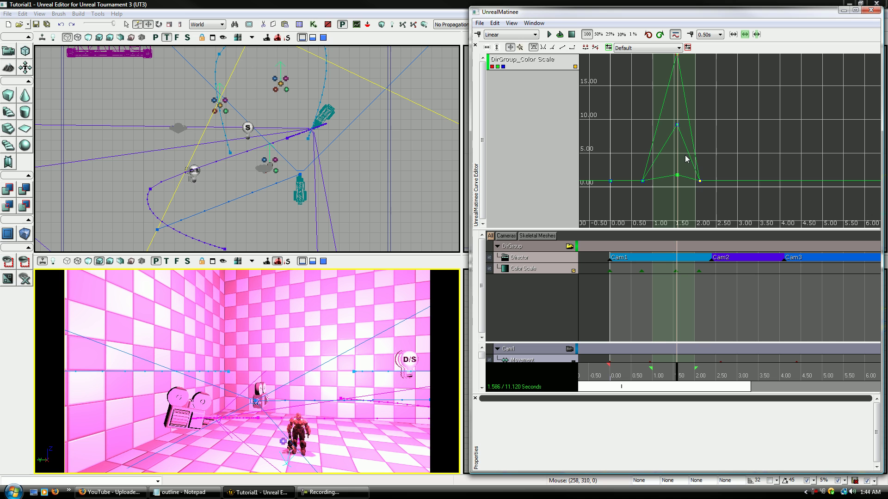
ctrl+click(686, 151)
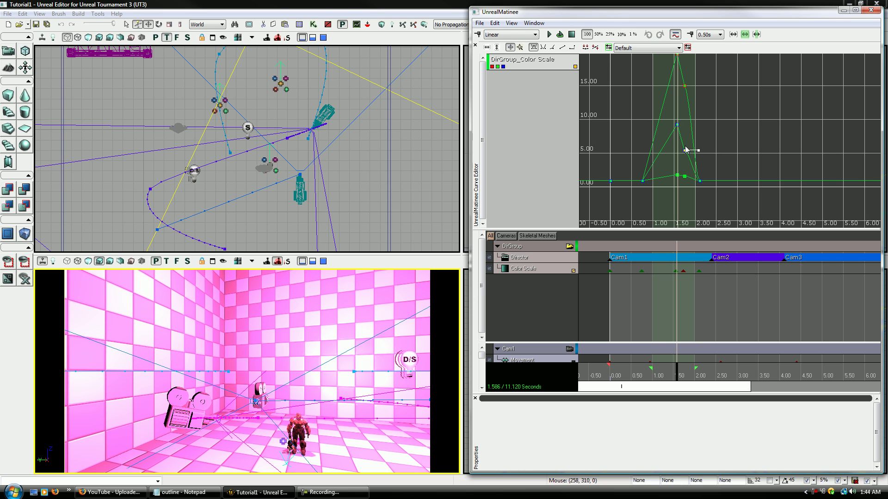
drag(687, 149, 691, 128)
key(Delete)
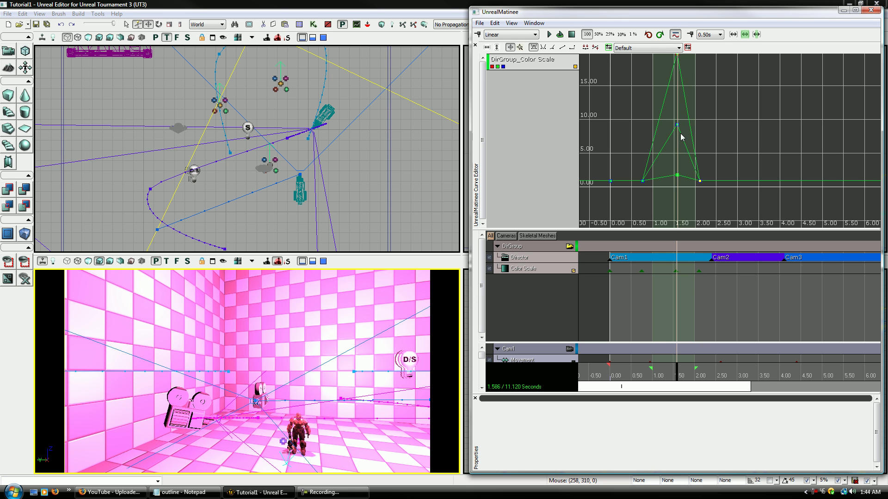
click(678, 125)
drag(678, 126, 719, 184)
Lower the peak Color Scale key from about 20 down to about 3.9.
scroll(665, 190, up, 2)
scroll(720, 181, down, 2)
drag(708, 77, 705, 104)
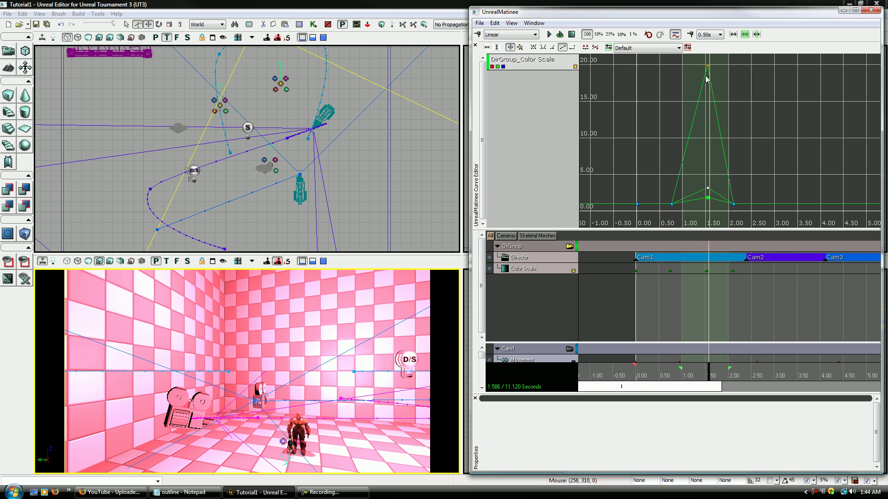
drag(709, 68, 708, 160)
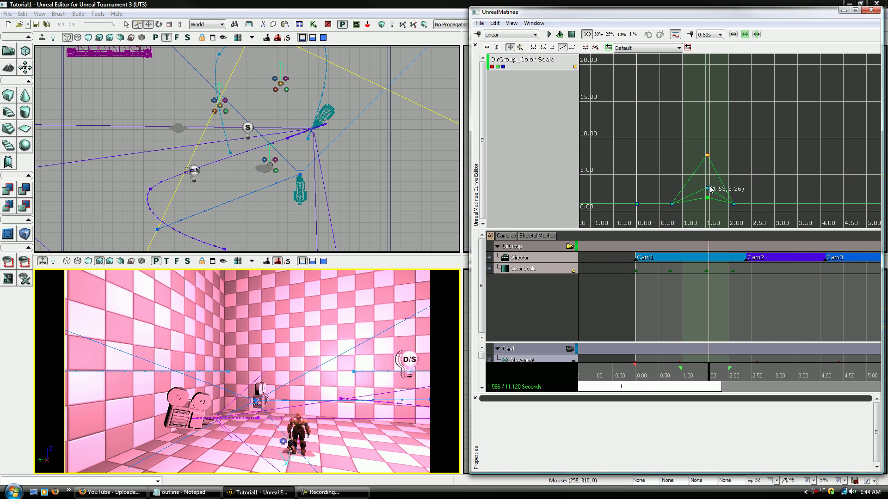
scroll(710, 175, up, 5)
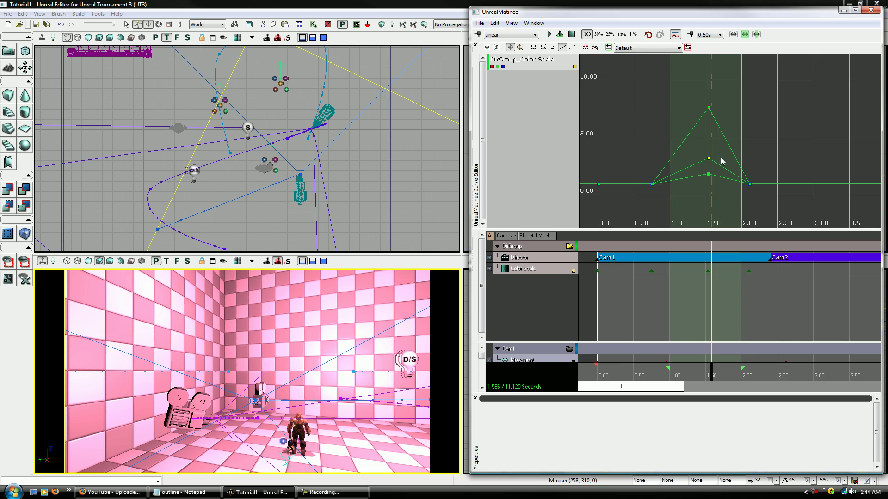
drag(716, 167, 725, 145)
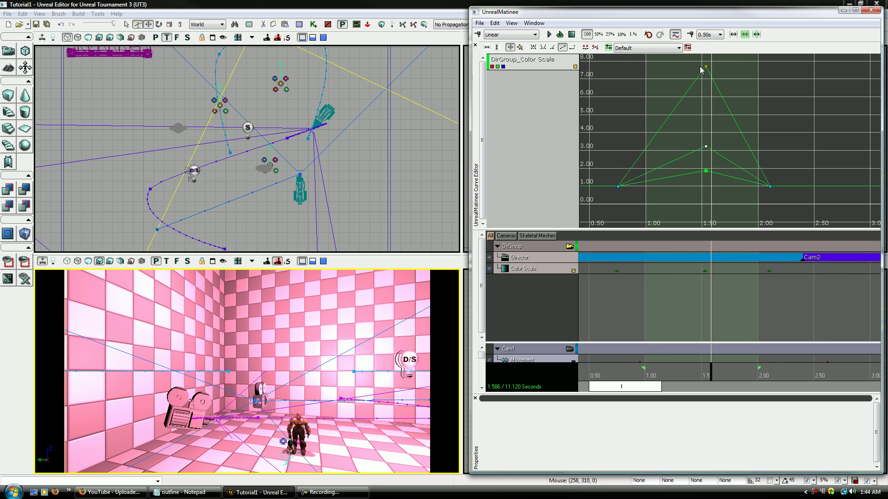
mouse_move(707, 69)
drag(706, 70, 711, 149)
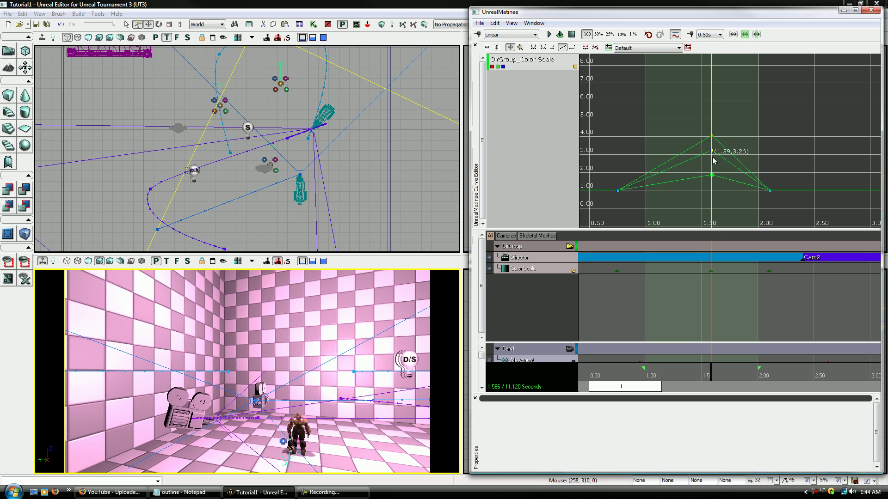
Set the keys to about 1.0, 2.0 and 1.1, then nudge one up to 1.27.
mouse_move(712, 176)
drag(713, 180, 712, 205)
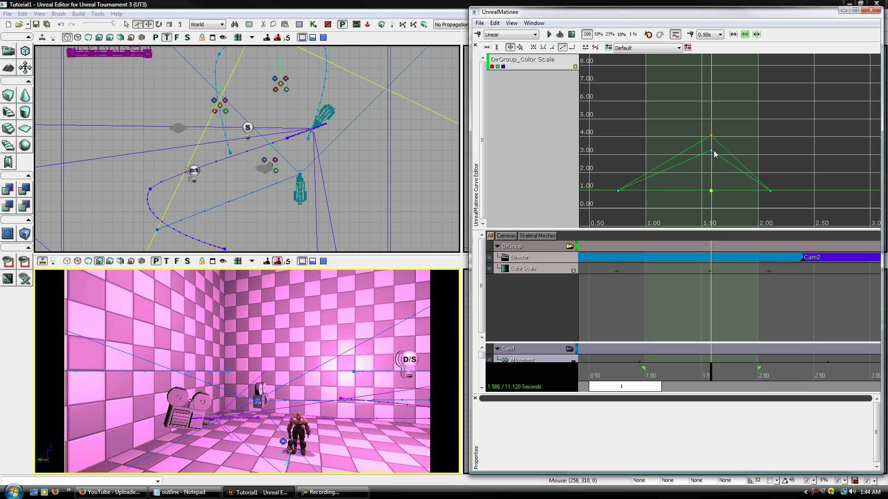
drag(714, 150, 717, 194)
mouse_move(710, 136)
drag(711, 139, 713, 217)
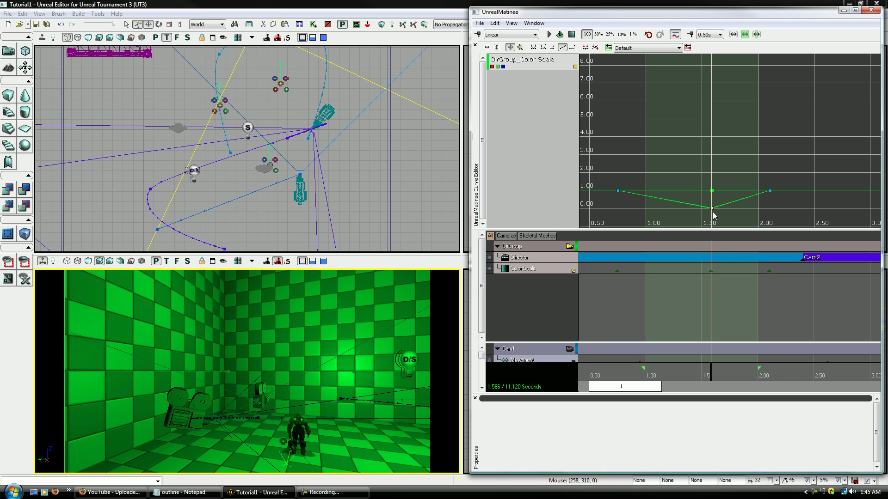
drag(714, 202, 714, 181)
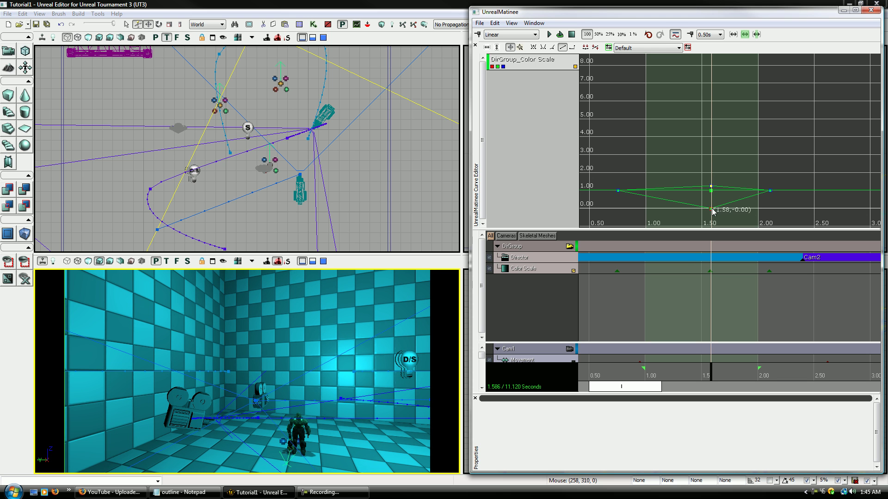
drag(714, 215, 713, 176)
click(712, 186)
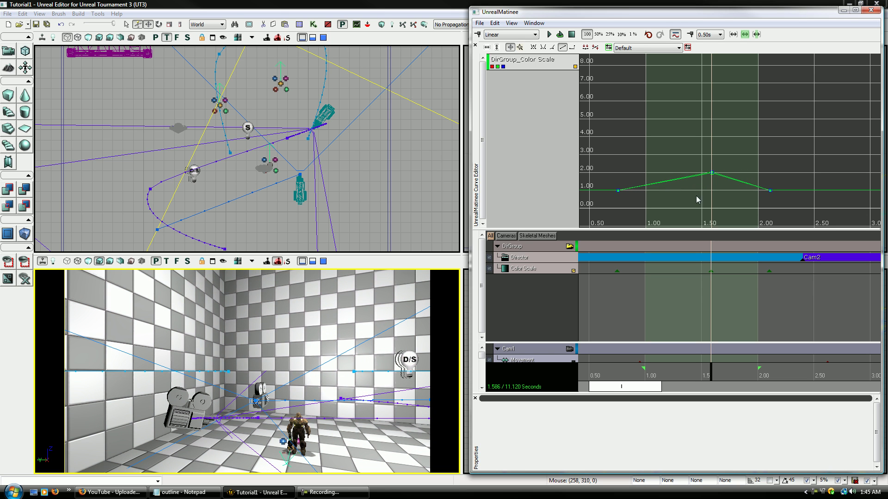
Adjust the peak Color Scale key to about 1.0, then up to about 2.23.
click(711, 173)
mouse_move(715, 177)
mouse_move(715, 177)
ctrl+mouse_down()
mouse_move(717, 191)
mouse_move(715, 179)
ctrl+mouse_up()
mouse_move(713, 176)
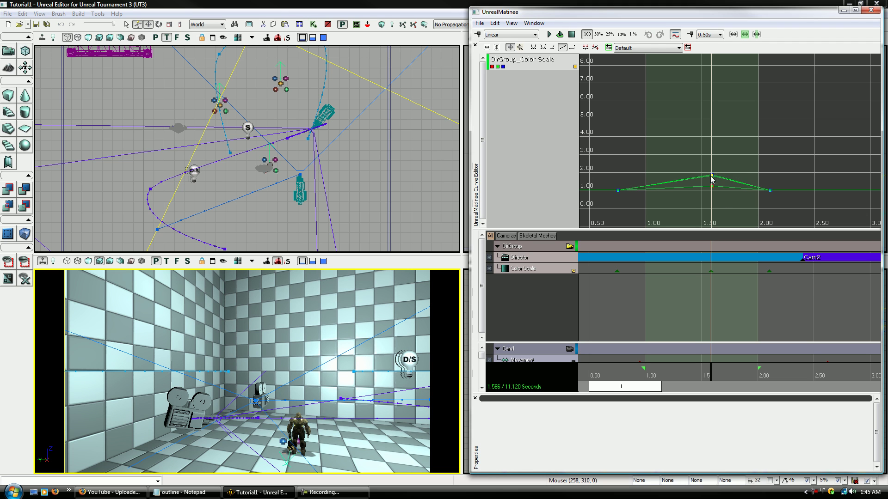
ctrl+drag(714, 185, 713, 174)
Move another key near 1.5 s, spiking it to about 54 before settling near -0.5.
ctrl+alt+drag(719, 204, 709, 124)
scroll(713, 137, down, 4)
scroll(712, 137, down, 6)
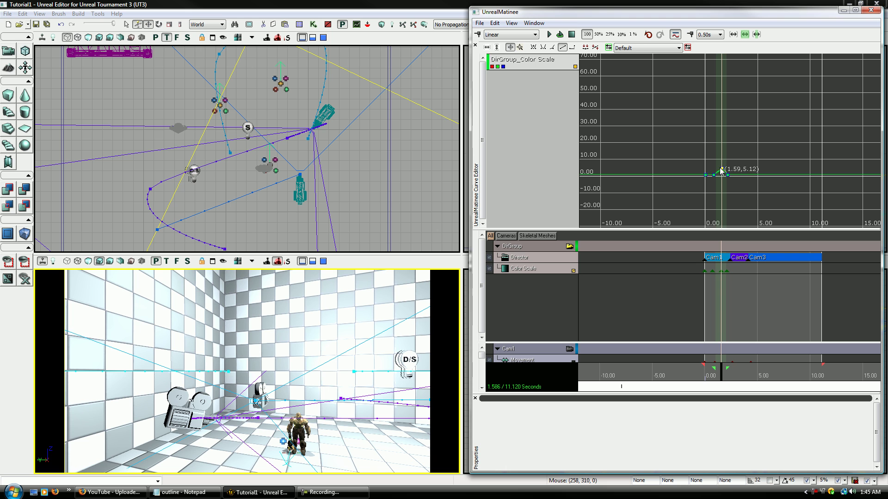
mouse_move(721, 170)
ctrl+mouse_down()
mouse_move(721, 84)
mouse_move(724, 177)
ctrl+mouse_up()
scroll(725, 199, up, 5)
drag(707, 216, 650, 115)
scroll(706, 142, up, 8)
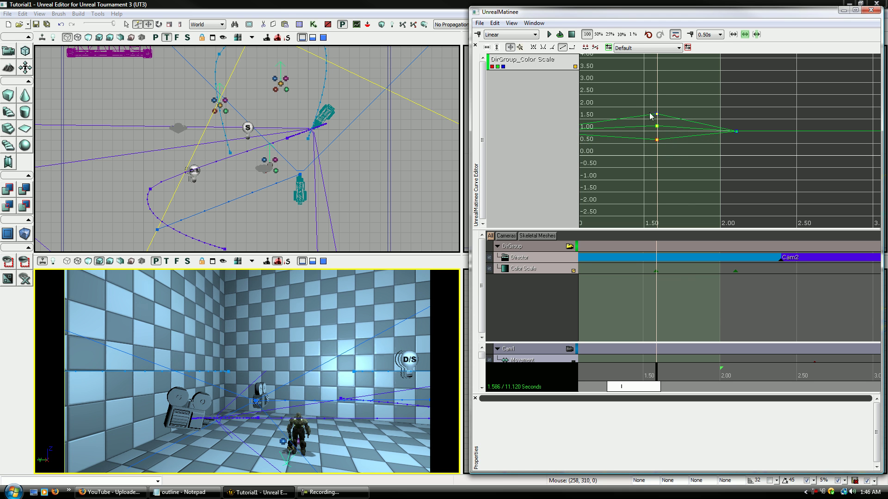
Close the curve editor, delete the Color Scale track, and add a Fade track to DirGroup.
click(475, 46)
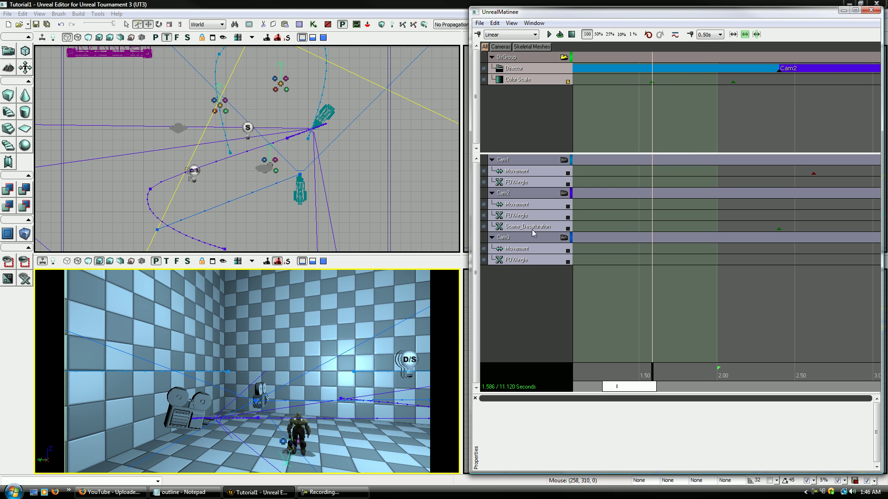
right_click(524, 70)
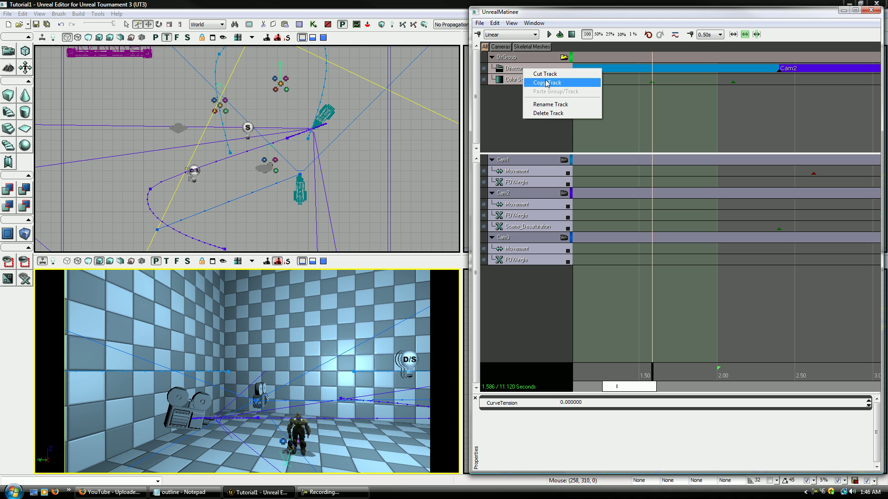
click(547, 112)
right_click(537, 61)
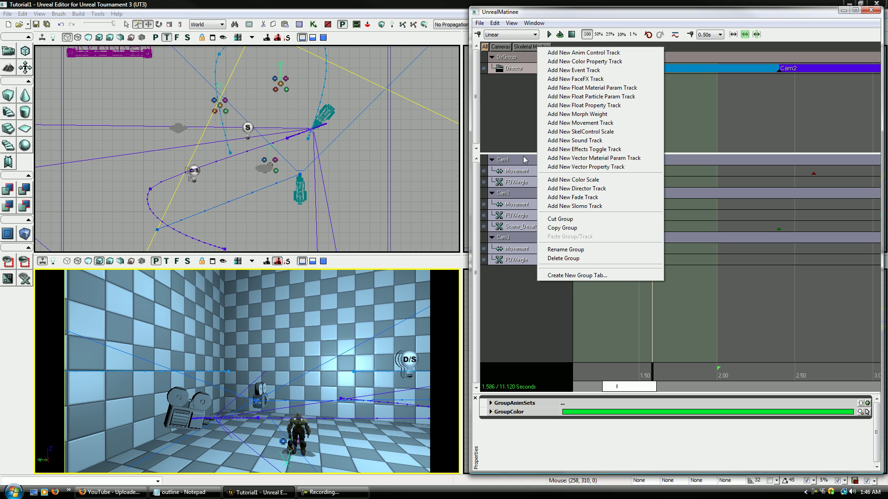
click(573, 197)
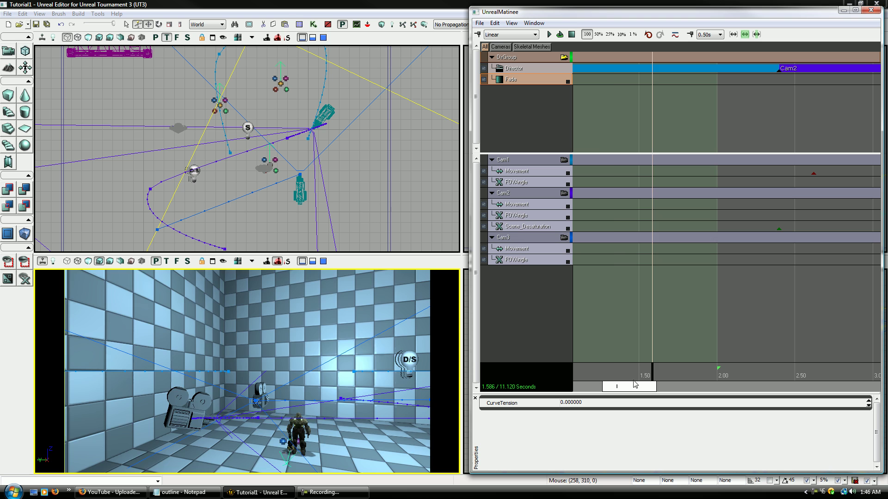
Select the Fade track and add keyframes at 0.00 s and about 0.57 s.
drag(636, 377, 545, 381)
scroll(641, 375, down, 3)
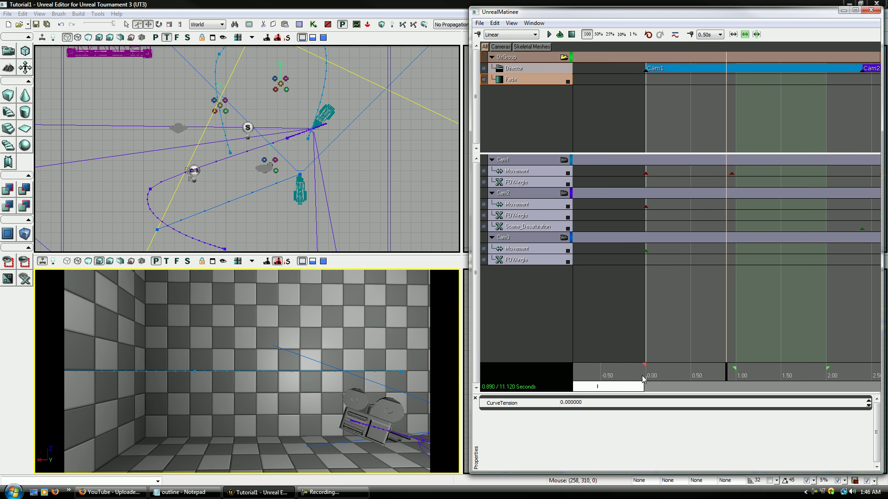
drag(693, 370, 624, 375)
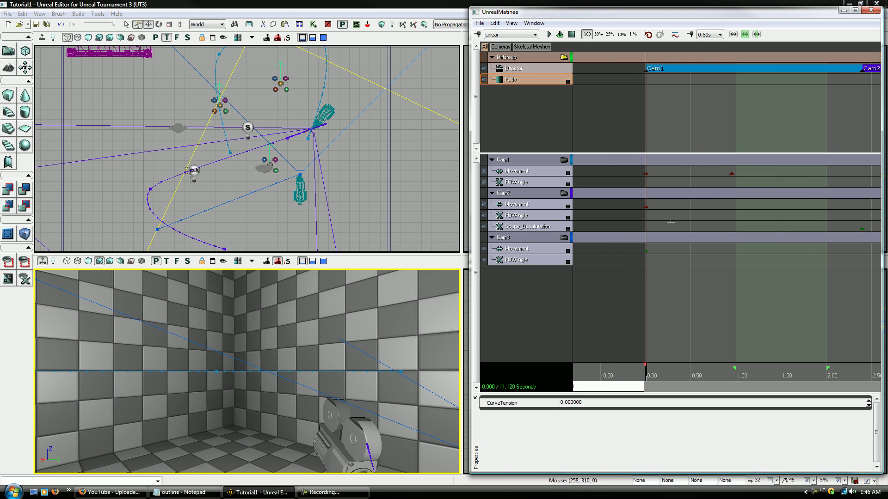
right_click(533, 60)
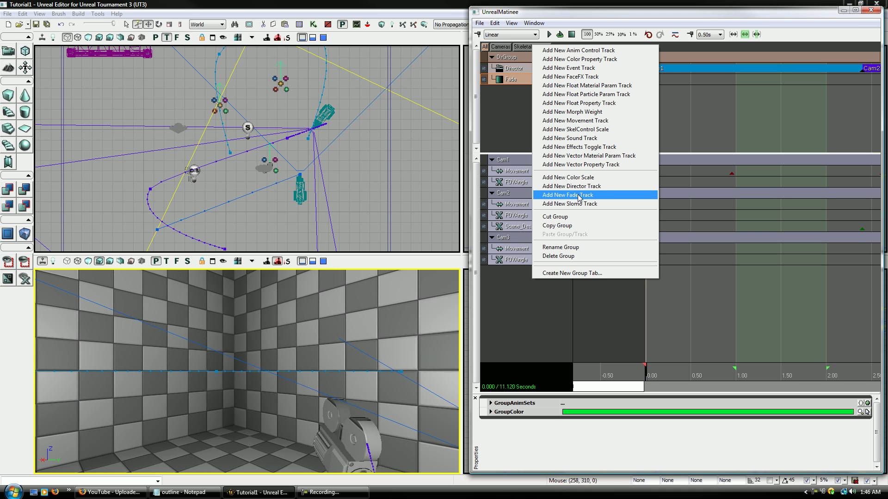
click(520, 82)
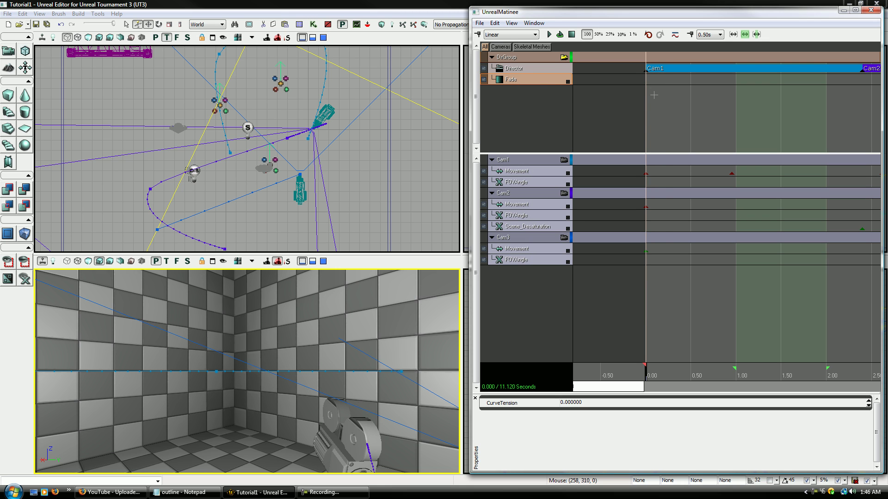
key(Return)
drag(695, 376, 697, 378)
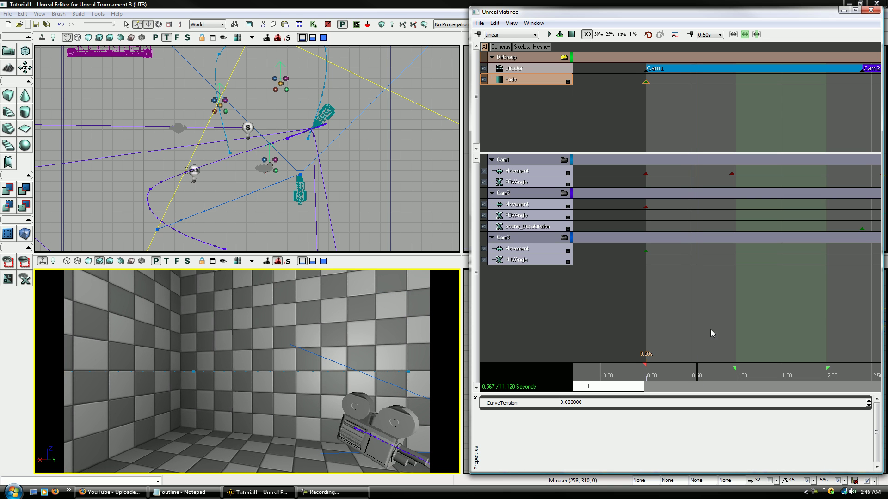
key(Return)
Set the first Fade key's value at 0.00 s to 1.
right_click(646, 82)
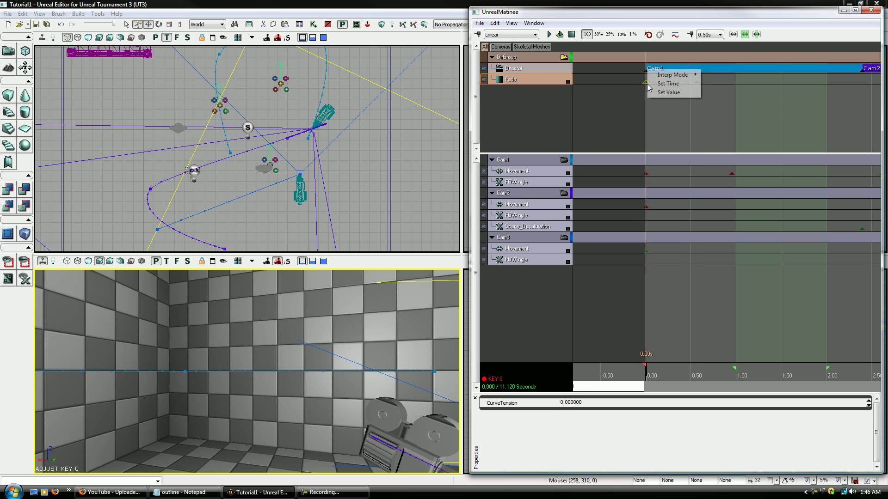
click(654, 94)
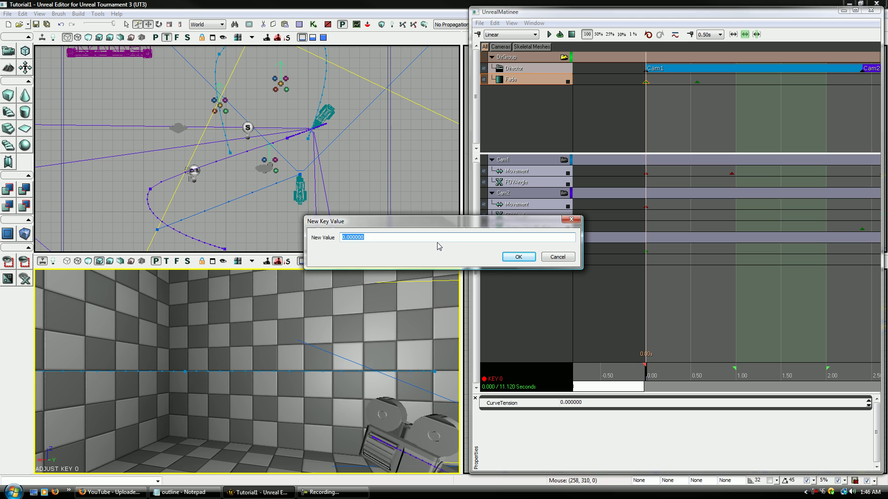
text(1)
key(Return)
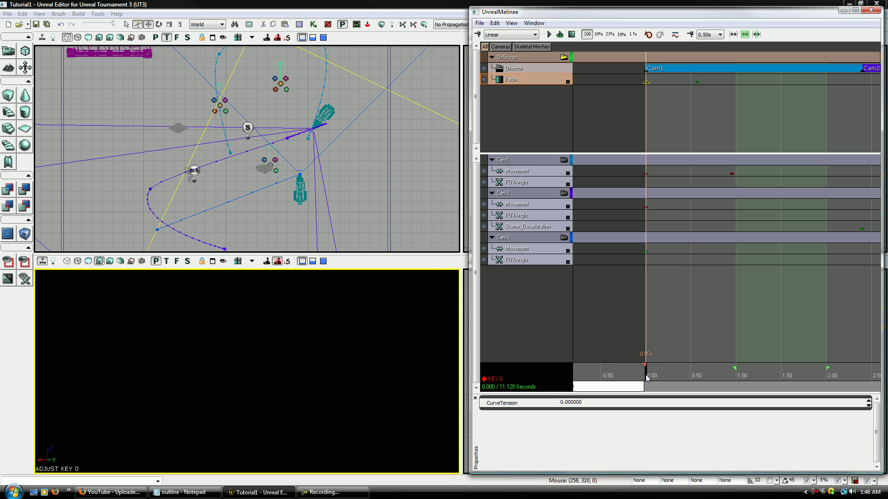
Preview the fade-in by scrubbing to about 0.44 s, then select the 0.57 s key.
mouse_move(646, 378)
mouse_down()
mouse_move(764, 361)
mouse_move(643, 368)
mouse_move(685, 369)
mouse_up()
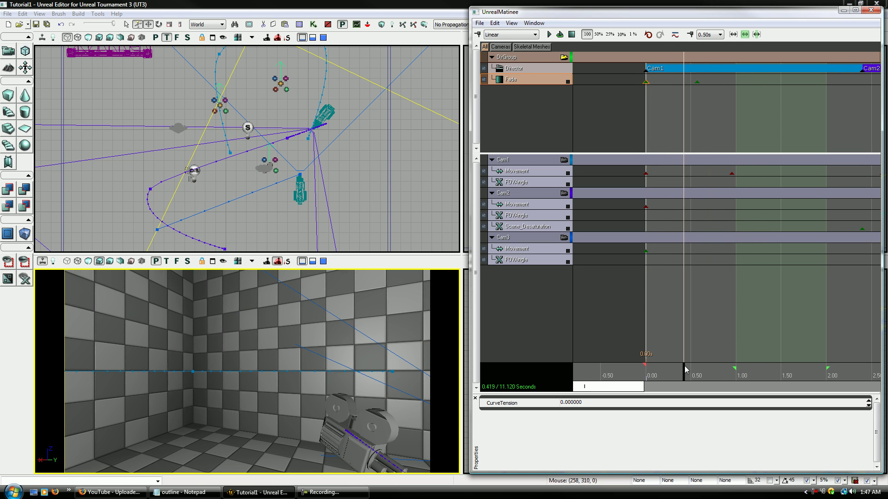
click(646, 82)
drag(647, 367, 691, 370)
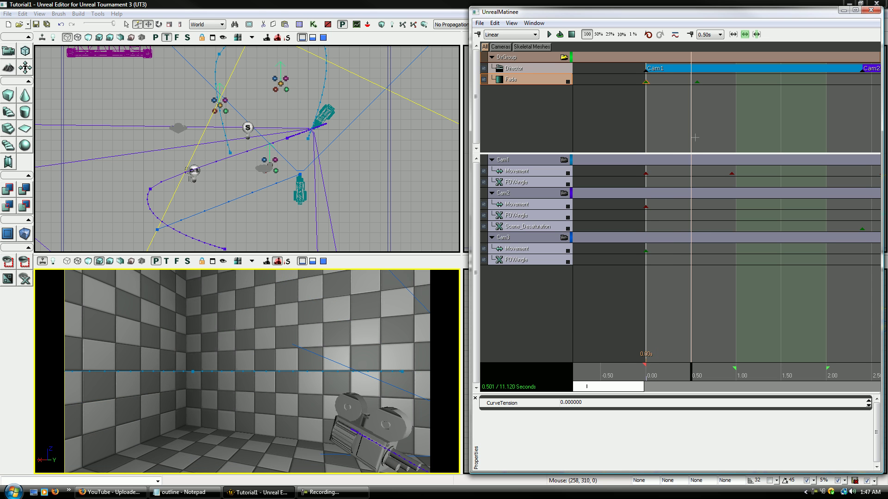
ctrl+click(697, 82)
Cancel a value change on the 0.57 s Fade key and preview the fade near 0.1 s.
right_click(697, 83)
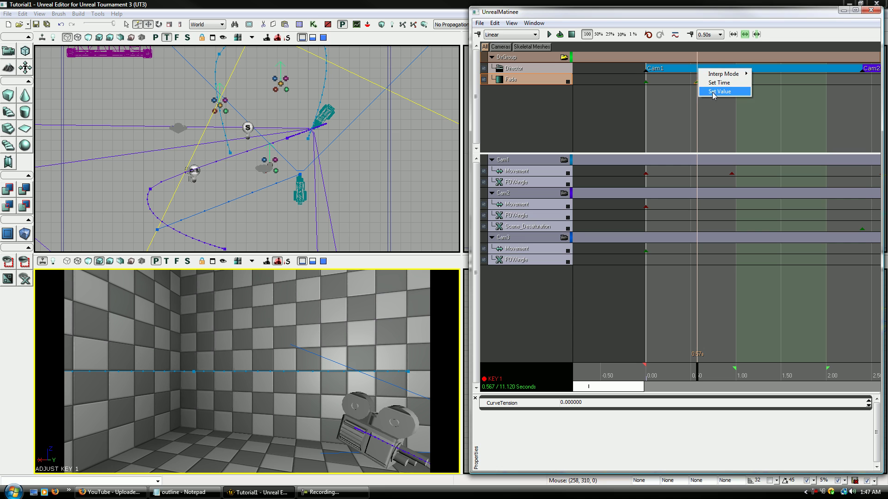
click(717, 93)
click(552, 254)
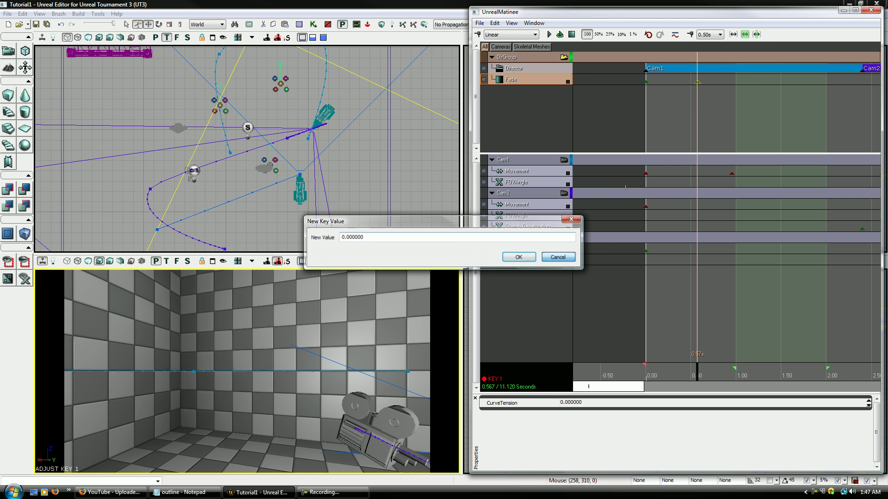
right_click(539, 83)
click(520, 80)
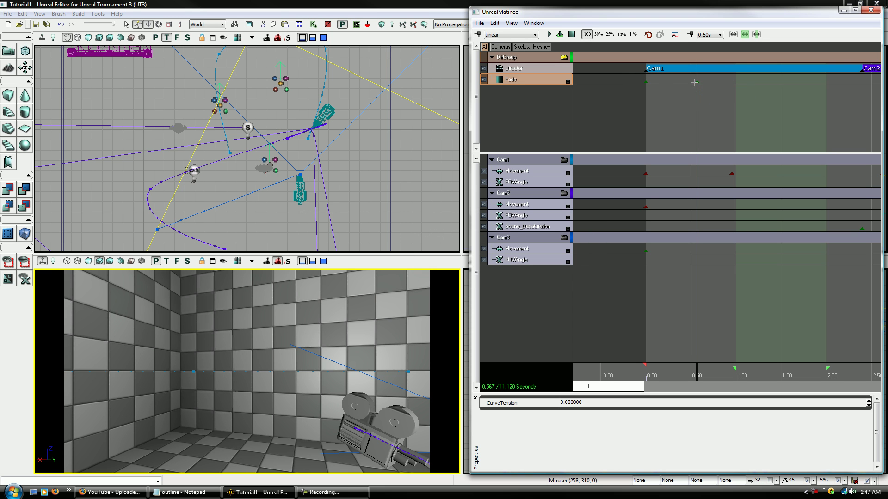
click(646, 83)
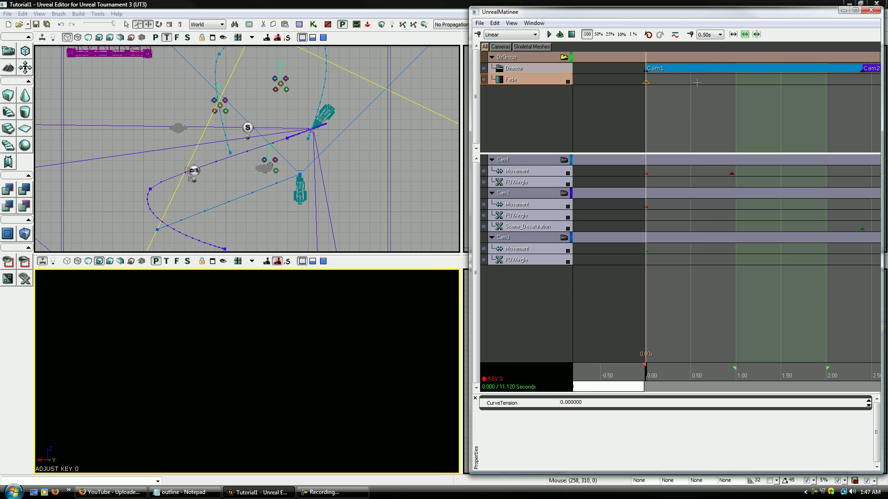
click(697, 82)
mouse_move(694, 376)
mouse_down()
mouse_move(650, 377)
mouse_move(700, 375)
mouse_up()
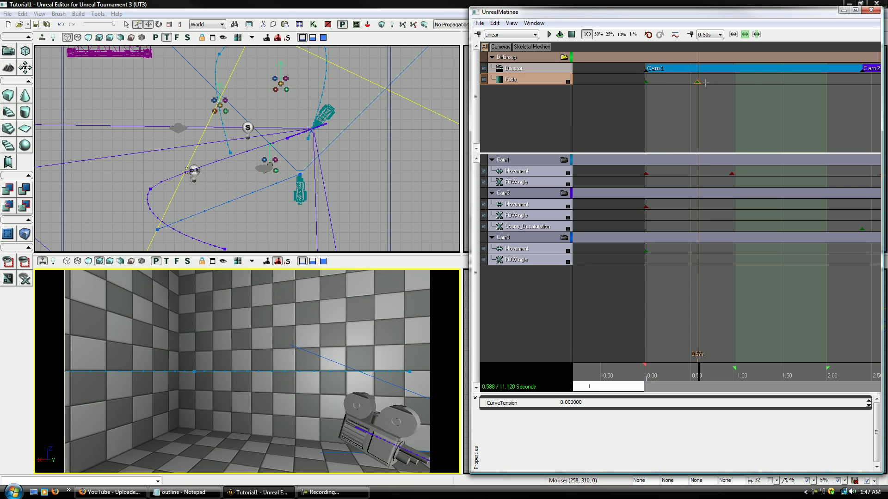
Try values -1 and then 1 on the second Fade key.
right_click(697, 82)
click(709, 93)
text(-)
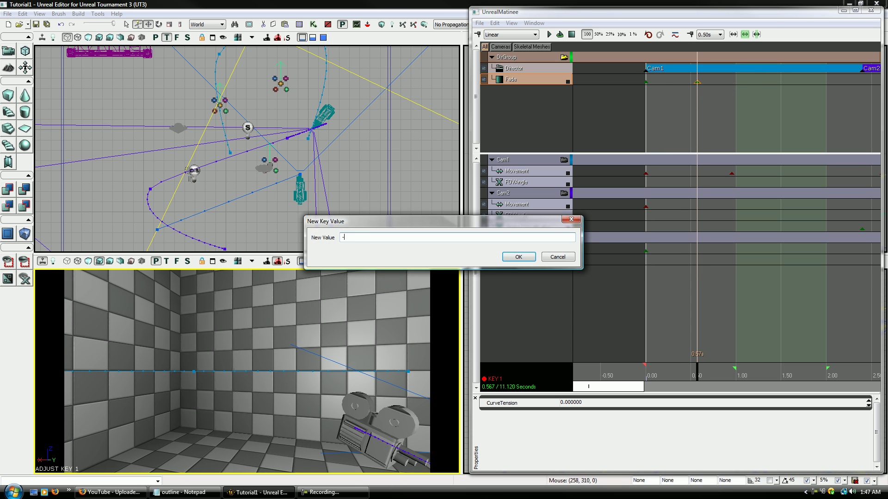
text(1)
key(Return)
right_click(696, 82)
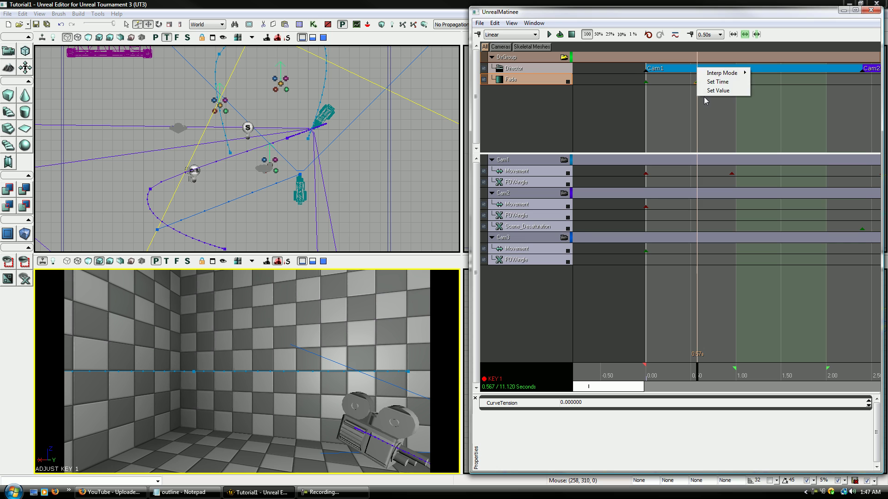
click(717, 91)
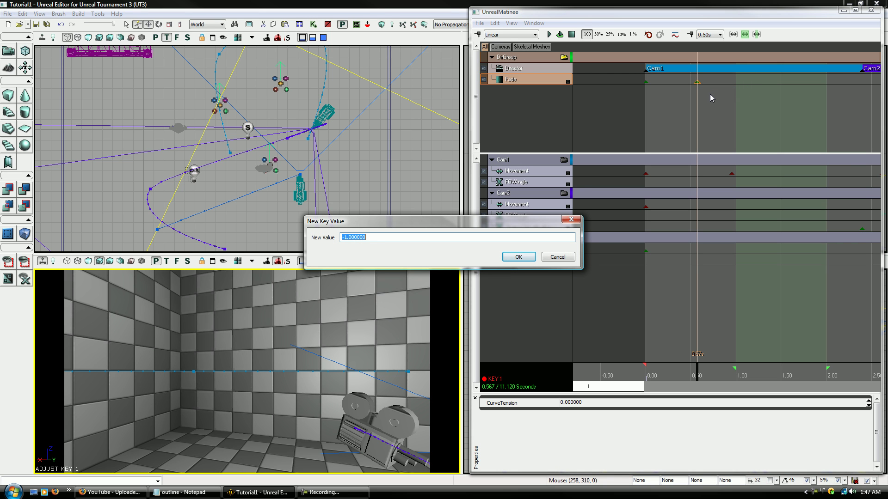
text(1)
key(Return)
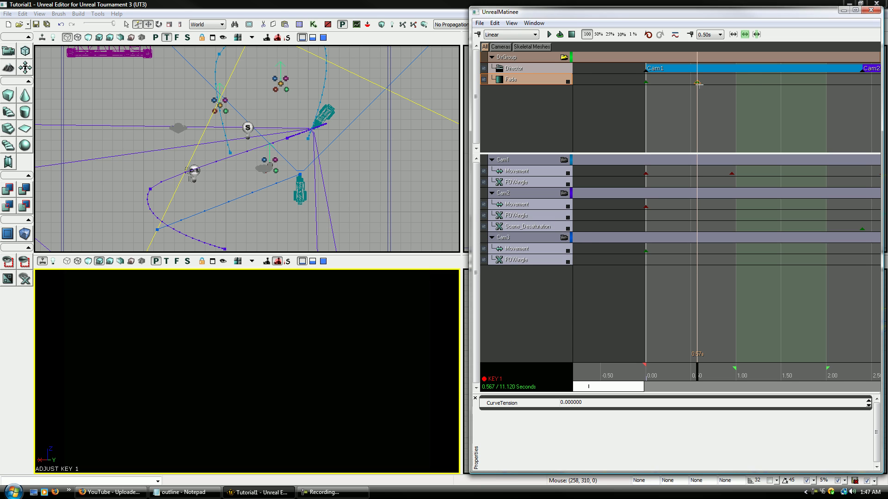
Set the second Fade key at 0.57 s to a value of 0.
right_click(697, 83)
click(714, 92)
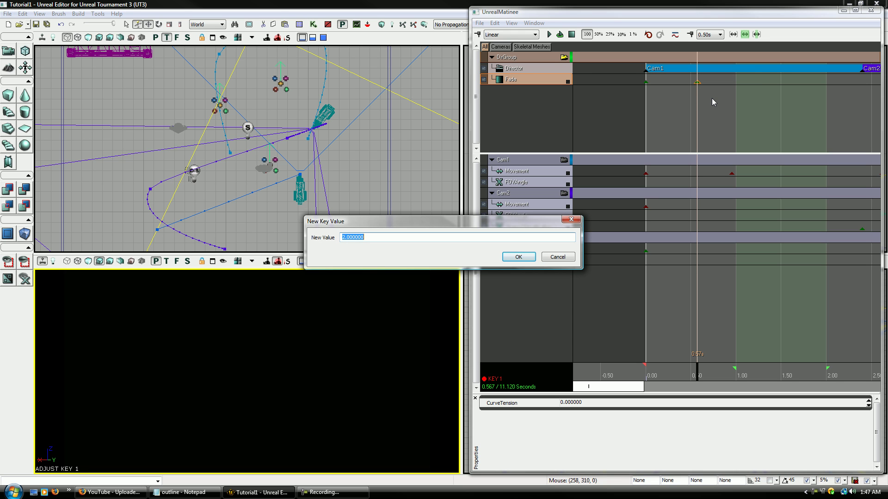
text(0)
key(Return)
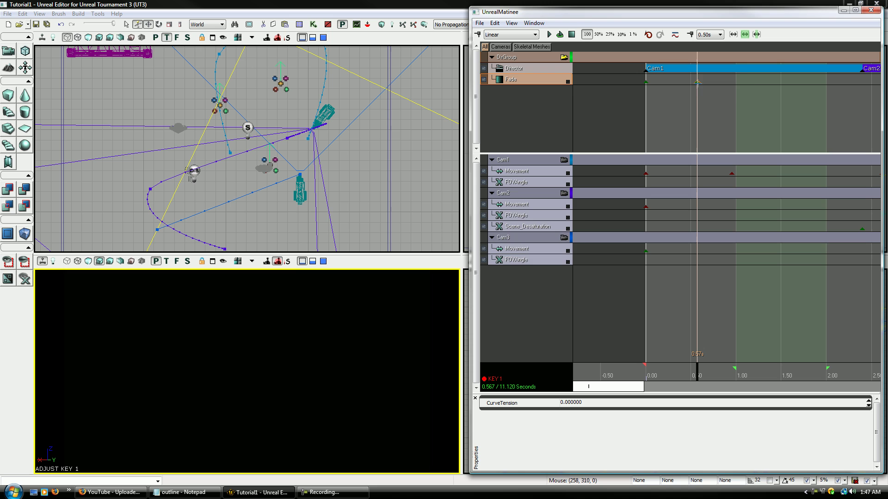
right_click(697, 82)
click(715, 92)
text(0)
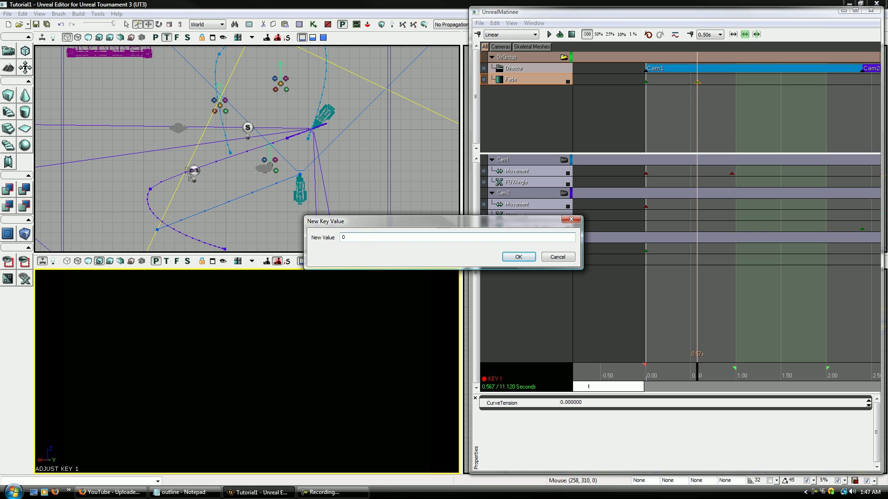
key(Return)
drag(705, 120, 594, 133)
drag(729, 102, 717, 103)
mouse_move(689, 374)
mouse_down()
mouse_move(740, 374)
mouse_move(706, 371)
mouse_up()
mouse_move(641, 268)
mouse_down()
mouse_move(690, 270)
mouse_move(652, 268)
mouse_up()
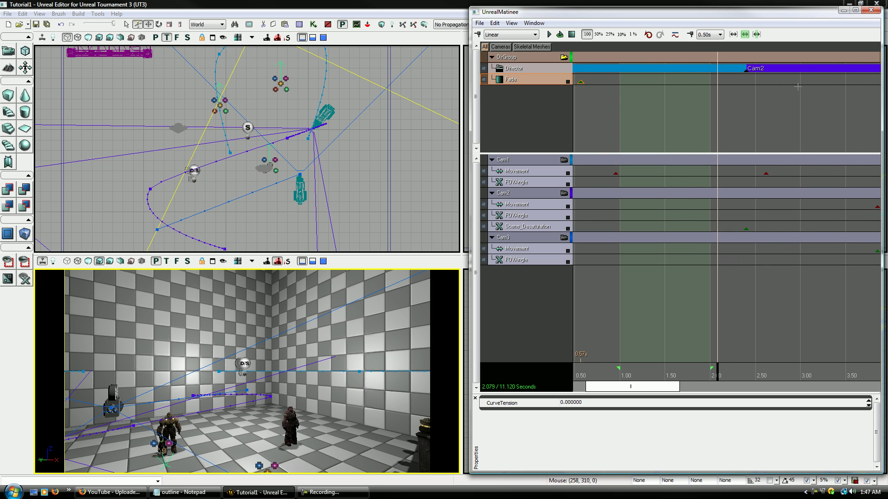
click(745, 70)
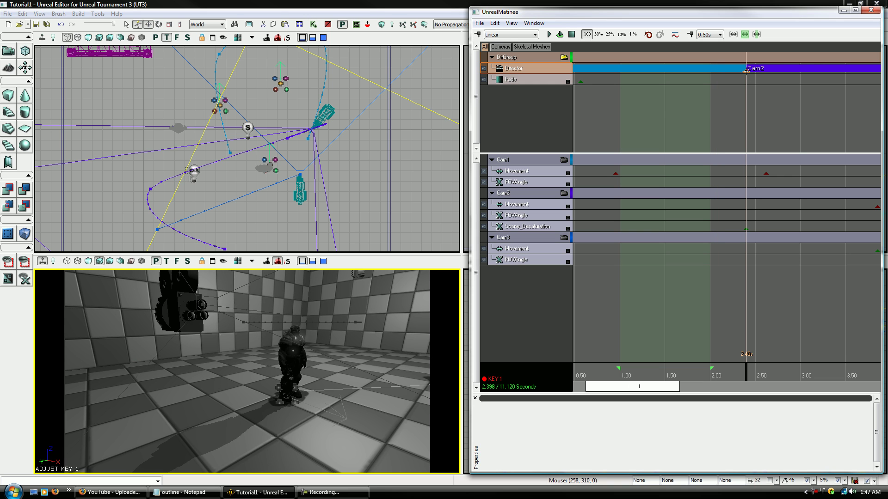
right_click(746, 69)
click(769, 74)
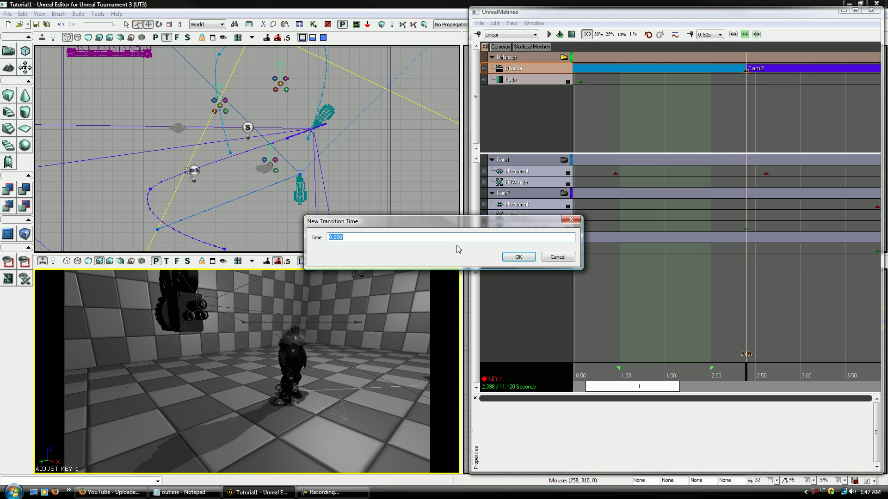
click(559, 257)
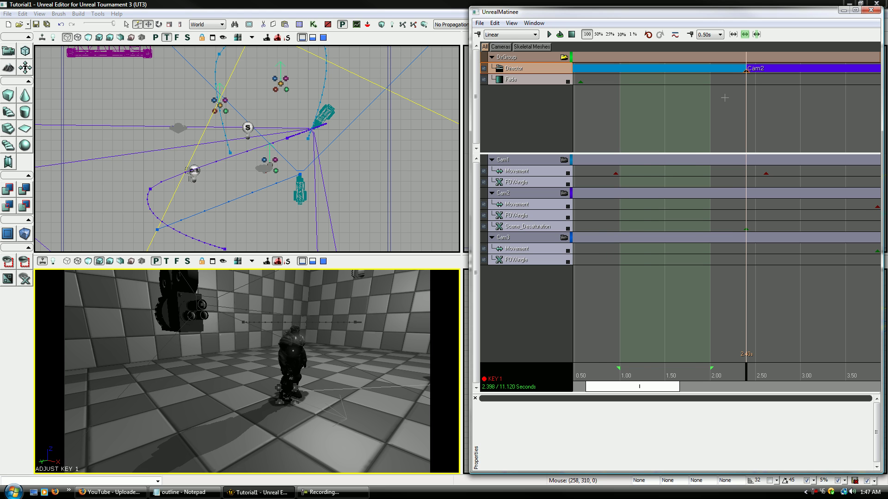
drag(724, 98, 710, 98)
right_click(731, 69)
click(758, 74)
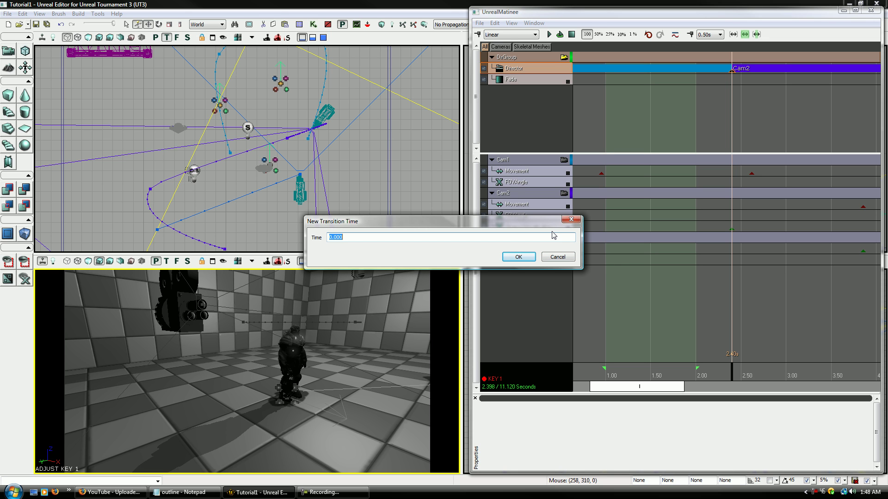
click(558, 257)
scroll(662, 124, down, 4)
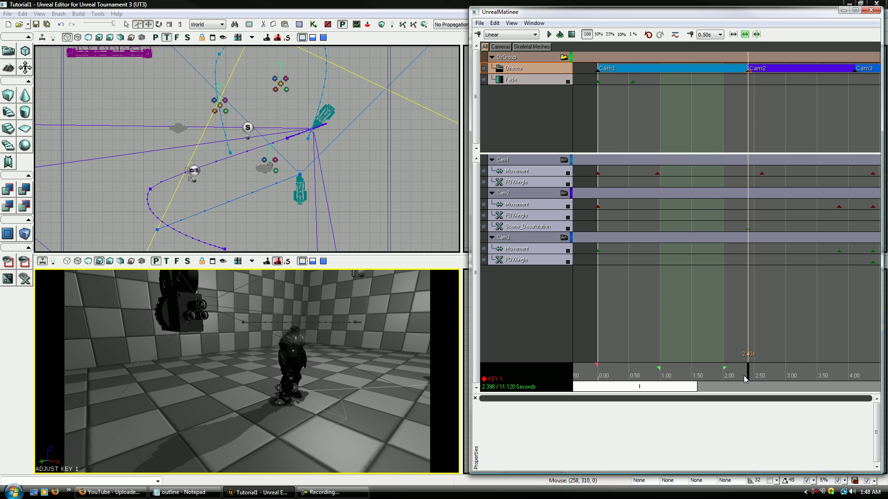
mouse_move(744, 375)
mouse_down()
mouse_move(631, 370)
mouse_move(733, 370)
mouse_up()
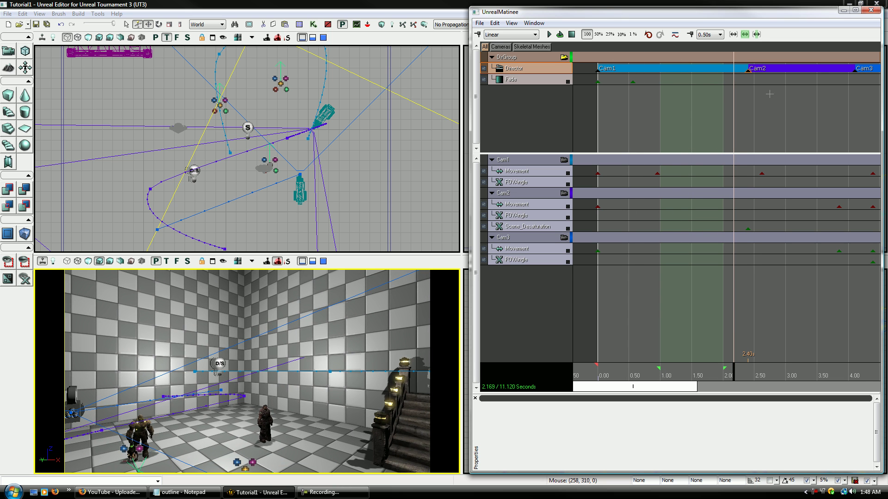
Open the Cam2 cut's Set Transition Time setting and cancel it, leaving the transition unchanged.
right_click(748, 72)
click(742, 80)
click(749, 69)
right_click(749, 68)
click(766, 73)
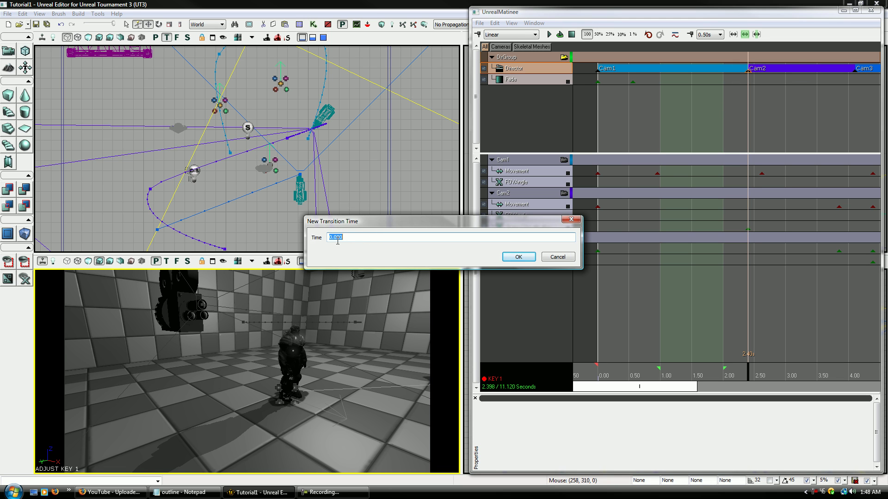
click(558, 257)
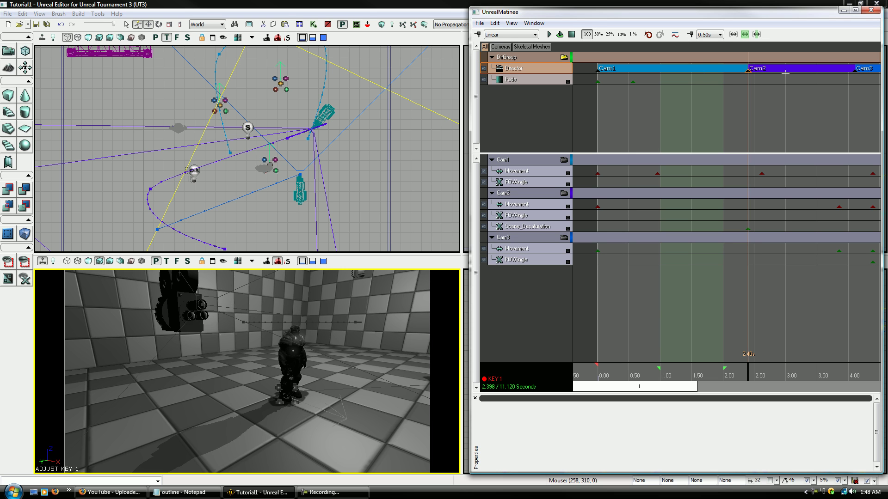
mouse_move(384, 345)
right_down()
mouse_move(385, 303)
mouse_move(384, 330)
right_up()
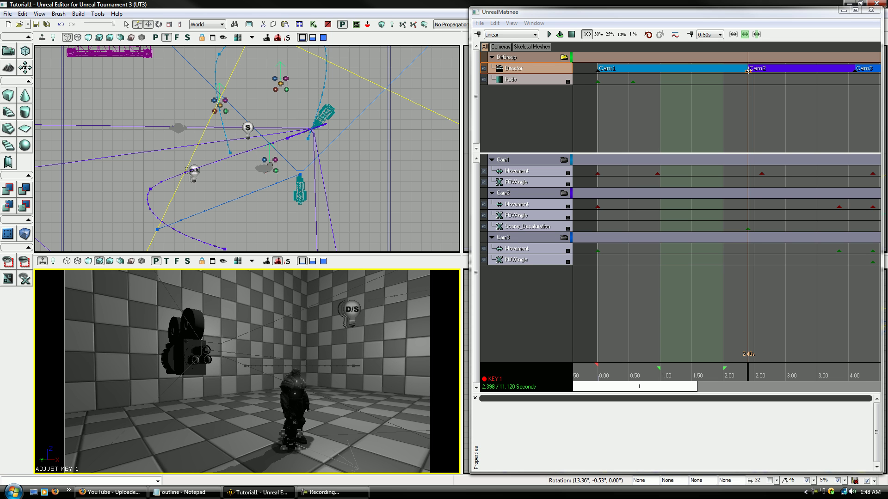
Close Matinee, save the level, and open the Explosion/Fire Matinee sequence from Kismet.
click(870, 10)
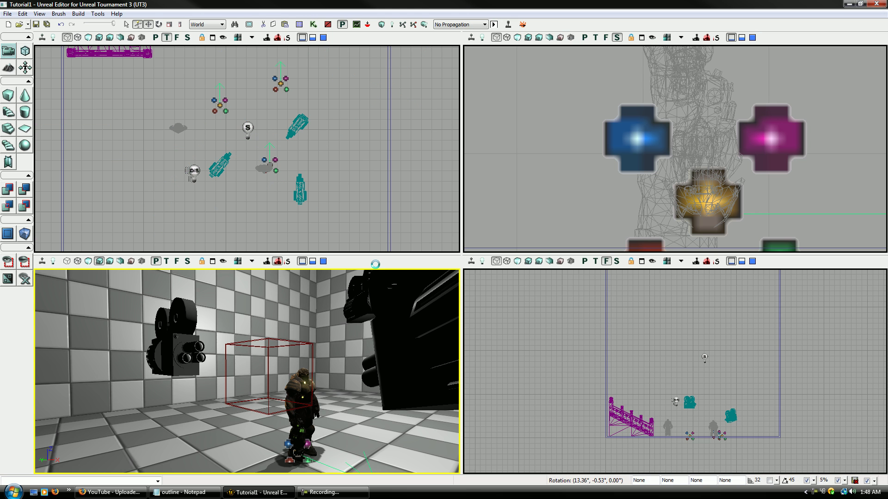
key(ctrl+s)
click(313, 24)
drag(275, 92, 296, 165)
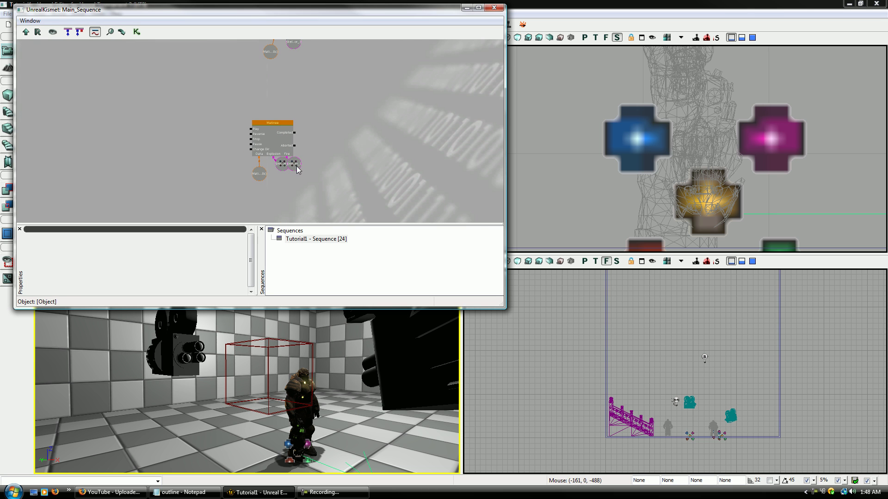
double_click(280, 145)
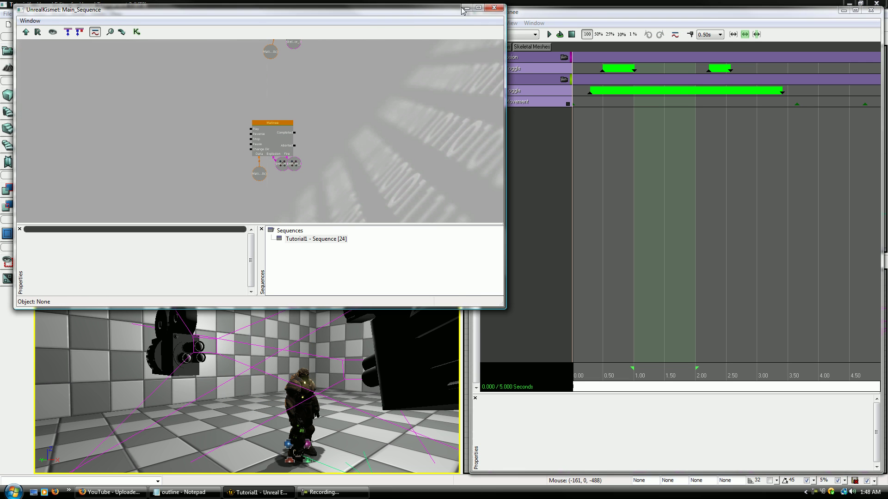
click(494, 8)
Frame the figure and stairs in the perspective view and play the fire sequence from the start.
right_drag(339, 371, 416, 381)
drag(416, 382, 421, 411)
right_drag(384, 356, 335, 360)
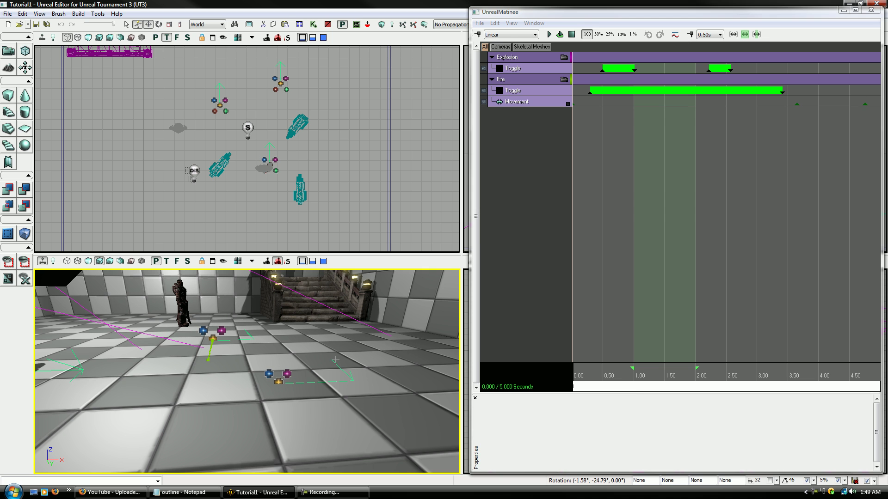
click(581, 378)
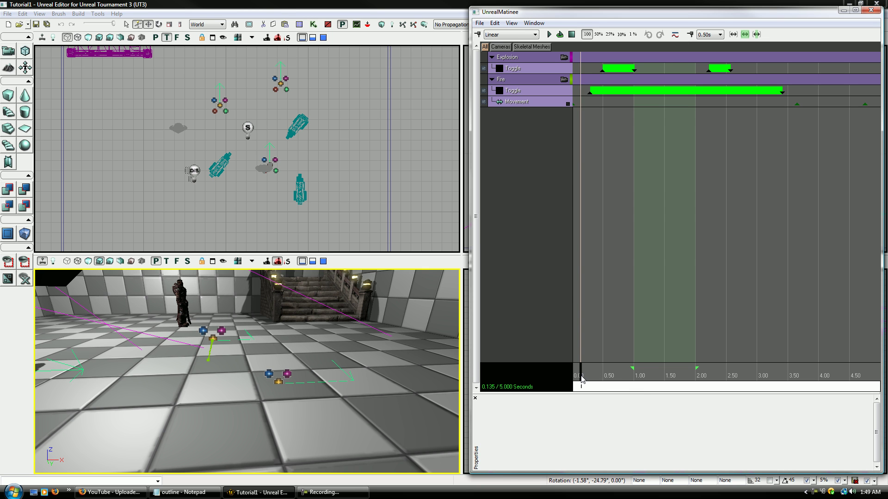
key(space)
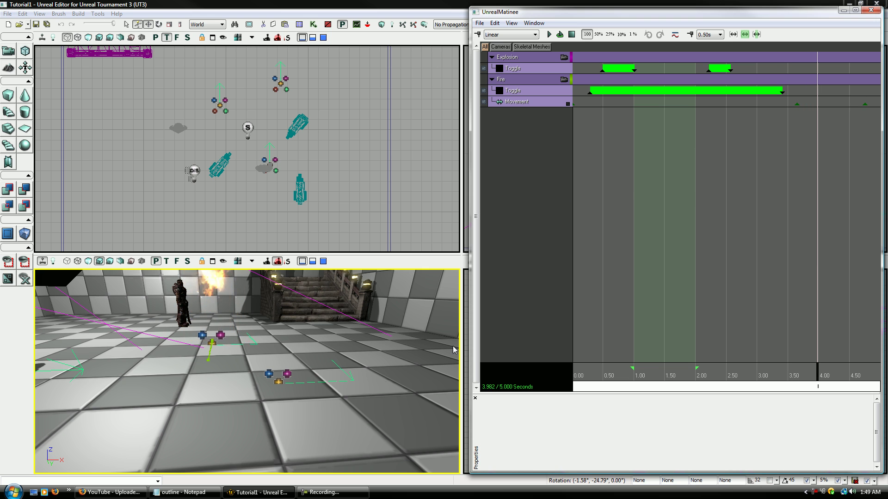
mouse_move(455, 350)
mouse_down()
mouse_move(388, 335)
mouse_move(444, 344)
mouse_up()
right_drag(443, 344, 390, 340)
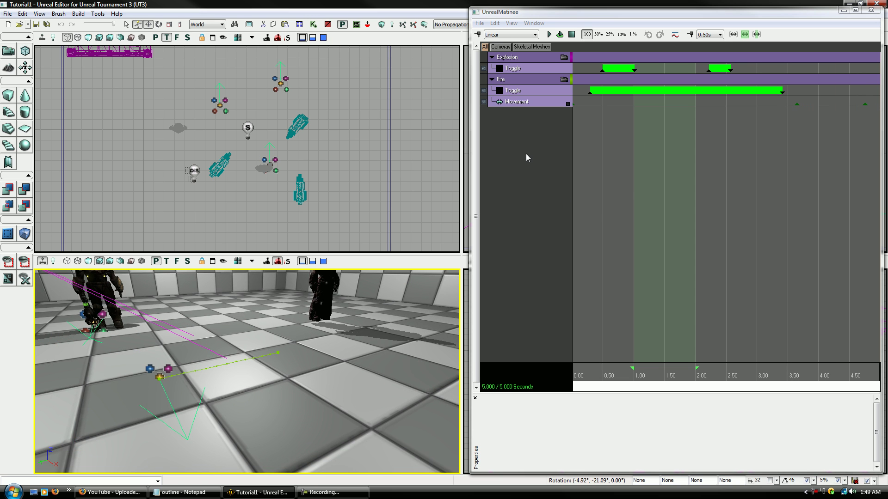
Add a director group with a Slomo track, keeping its first key's value at 1.
right_click(525, 141)
click(578, 207)
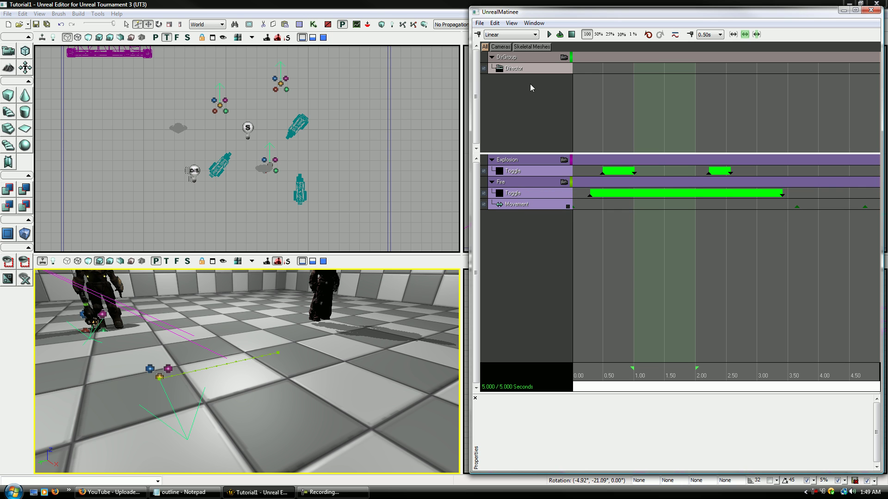
click(525, 59)
right_click(526, 59)
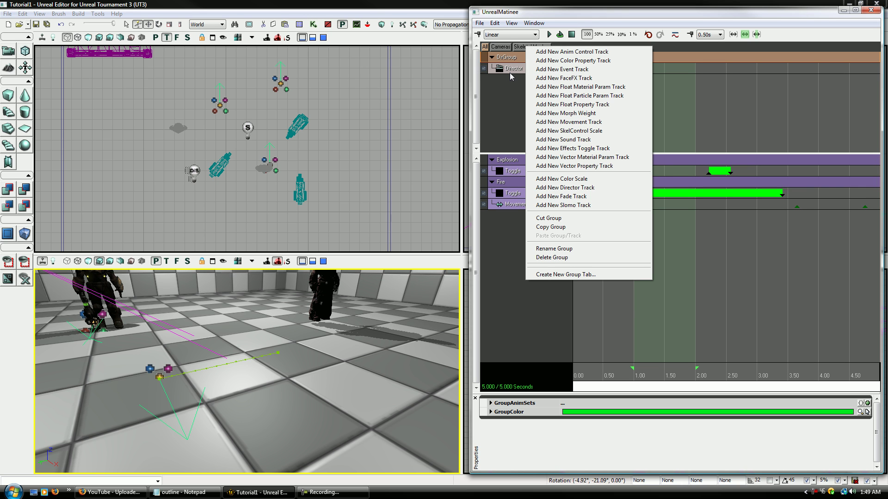
click(586, 207)
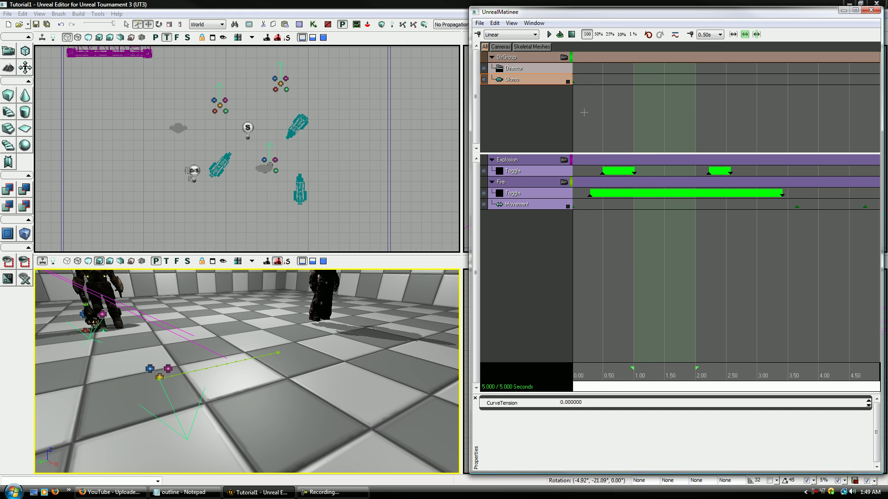
click(575, 82)
right_click(574, 83)
click(585, 90)
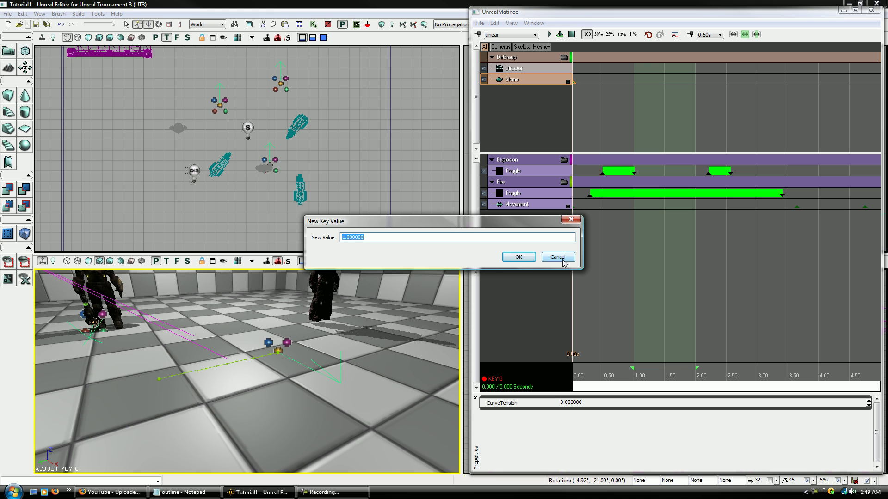
click(519, 257)
Add a Slomo key at 1.306 seconds with value 1.
drag(593, 363, 616, 368)
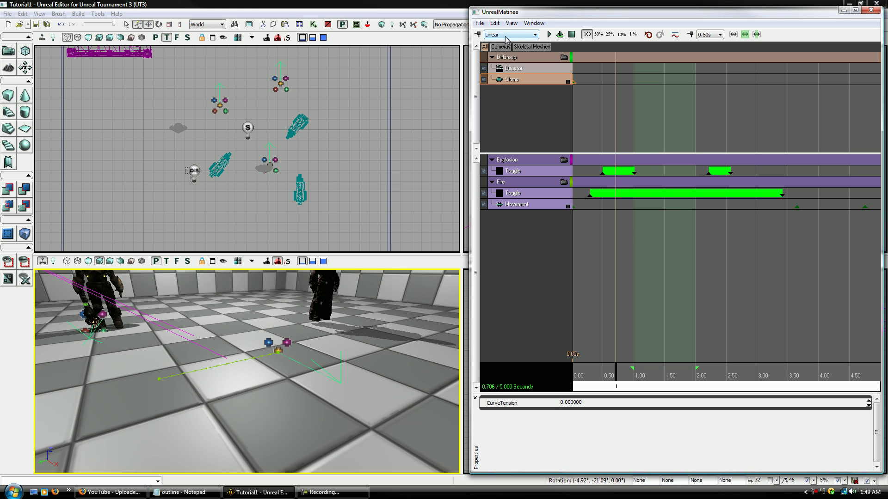
click(652, 378)
key(Return)
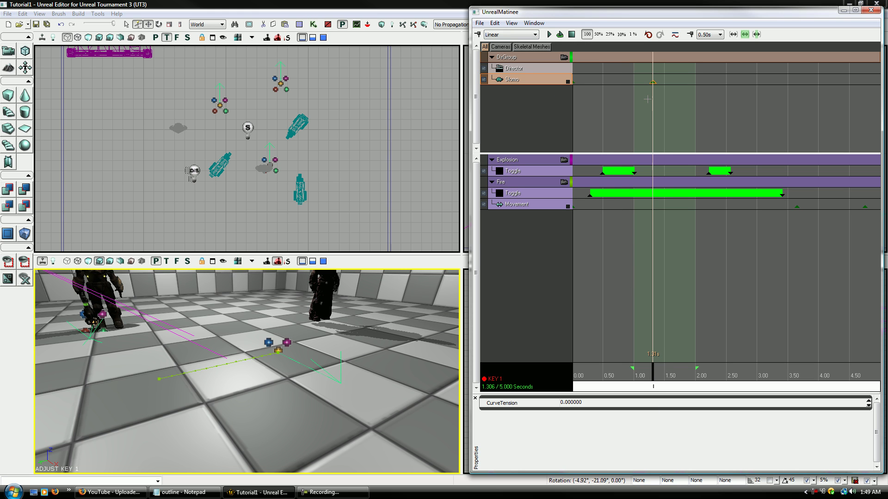
right_click(652, 79)
click(673, 93)
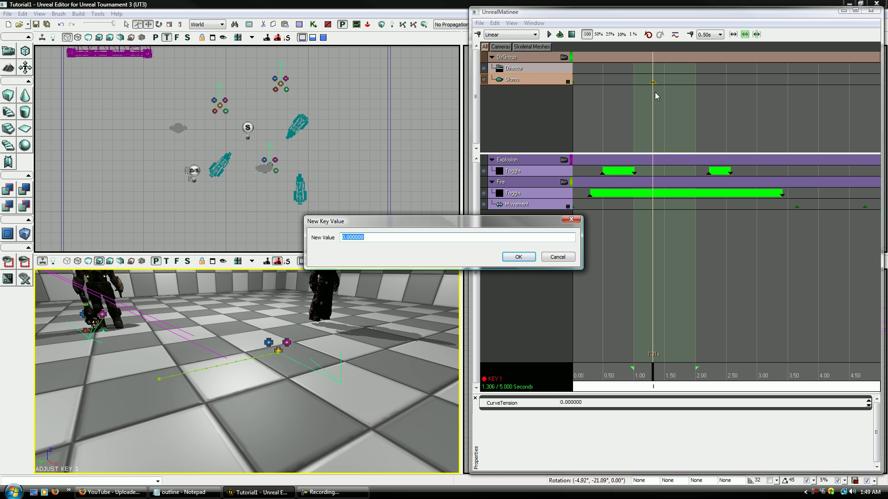
text(1)
key(Return)
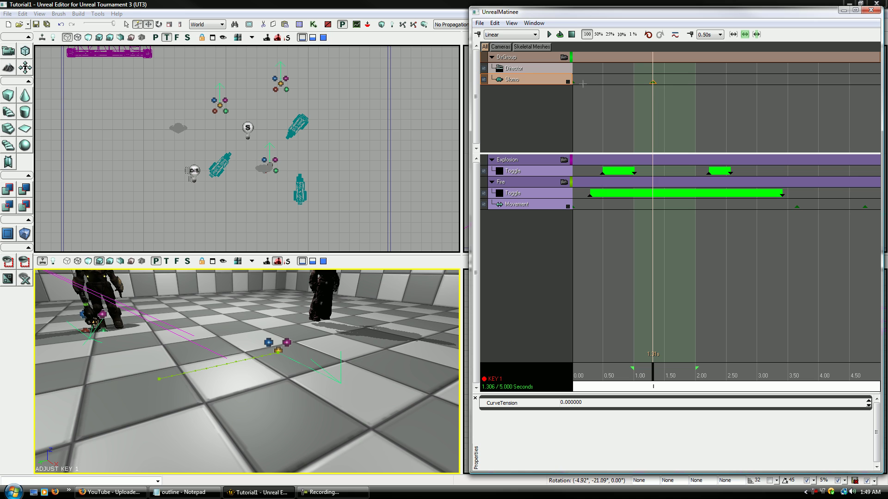
Add Slomo keys at 2.67 and 4.07 seconds, setting the 4.07 s key to 1.
drag(664, 384, 737, 384)
key(Return)
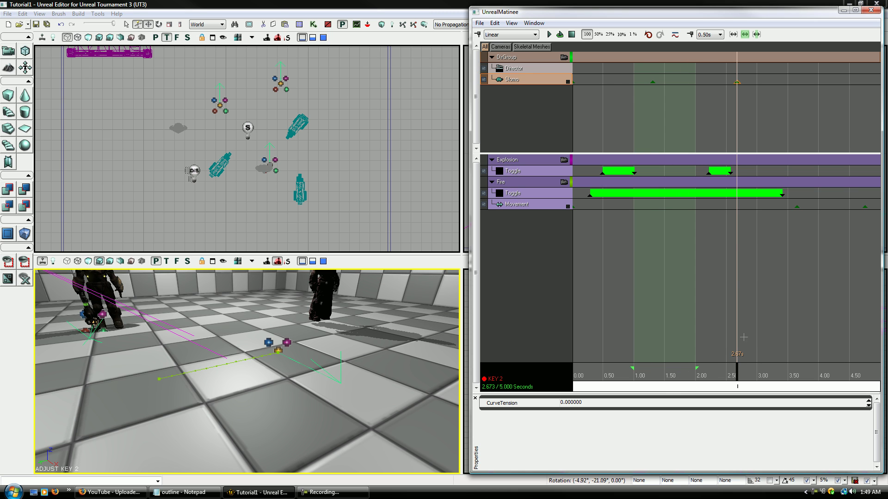
drag(743, 374, 823, 365)
key(Return)
right_click(824, 82)
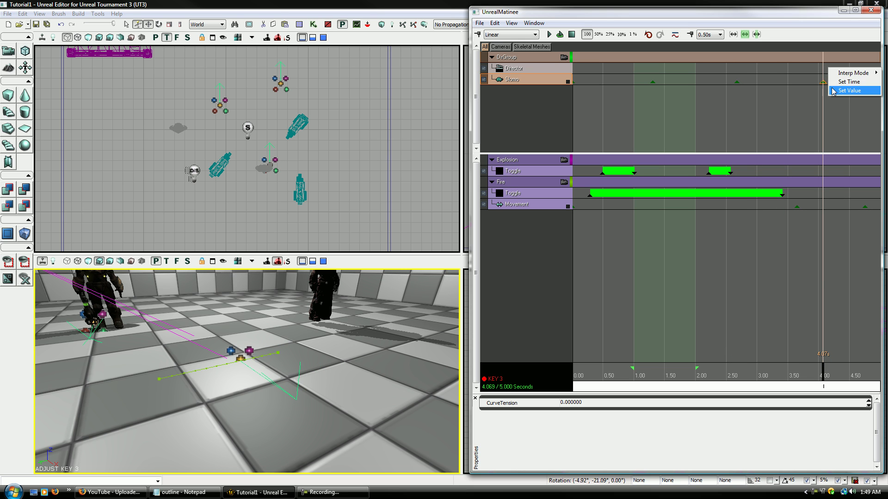
click(833, 90)
text(1)
key(Return)
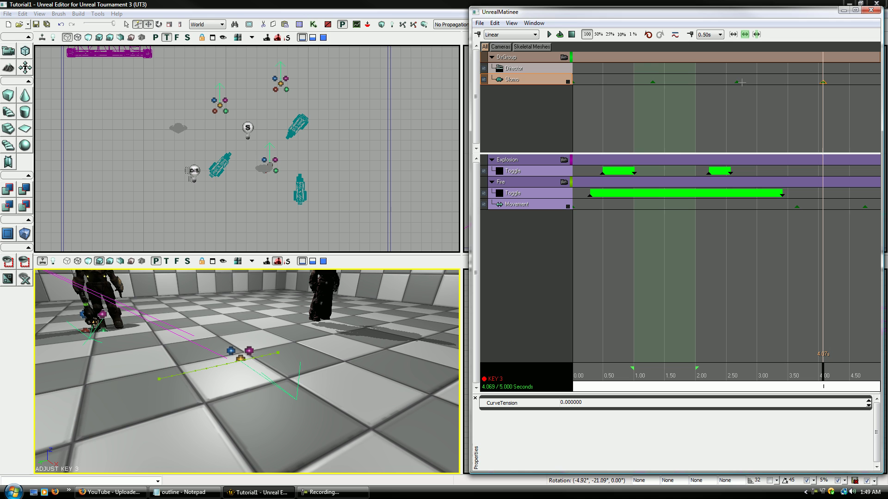
Preview the slowdown from the start, then slide the 2.67 s Slomo key to 2.04 seconds.
drag(625, 374, 561, 366)
key(space)
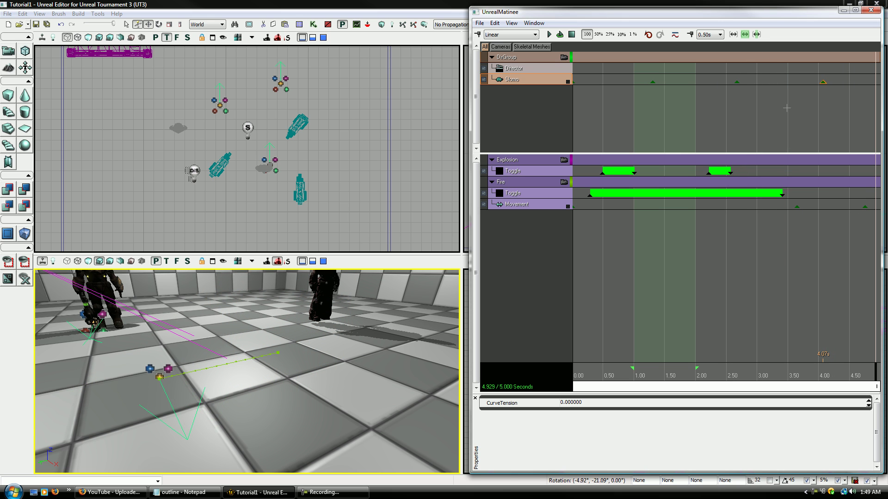
click(737, 83)
right_click(737, 82)
click(735, 82)
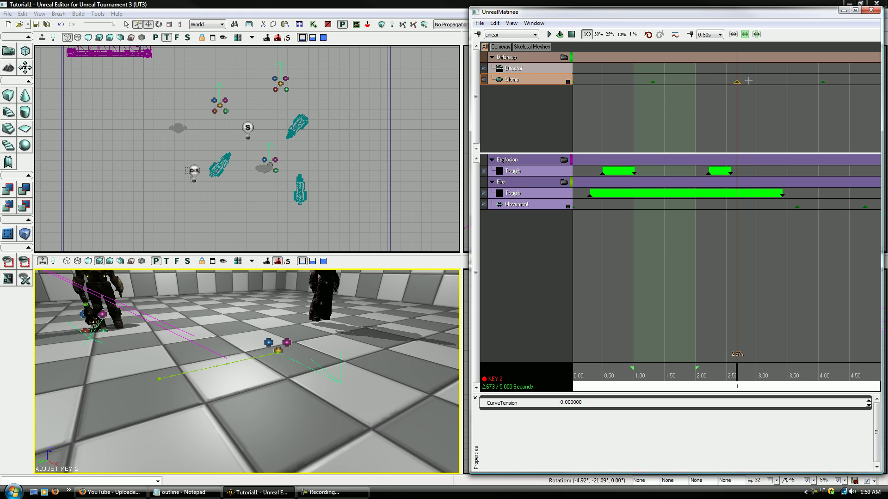
ctrl+drag(748, 80, 701, 81)
Confirm the 2.04 s key's value, add a new key at 2.67 s, and replay from 1.85 s.
right_click(697, 82)
click(707, 91)
key(Return)
key(Return)
right_click(737, 82)
click(750, 91)
key(Return)
drag(690, 373, 686, 375)
key(space)
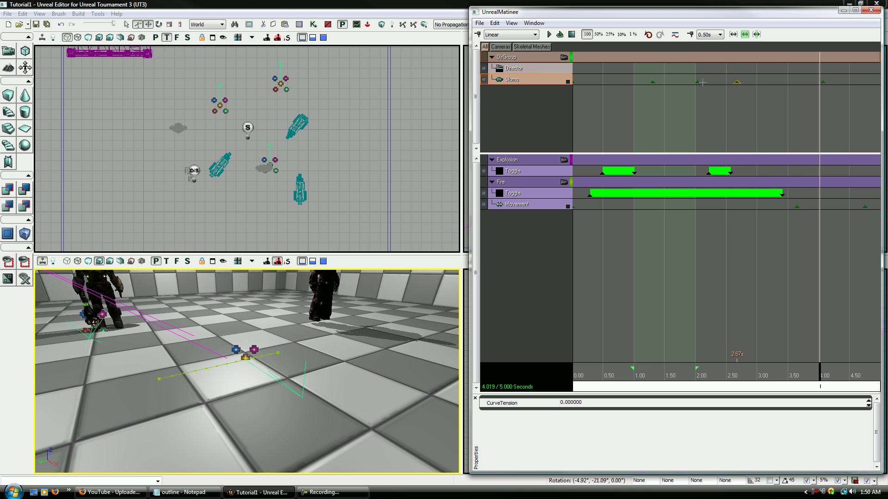
Set a Slomo key to the near-zero value .00001 and confirm the 2.04 s key's value.
right_click(744, 84)
click(747, 90)
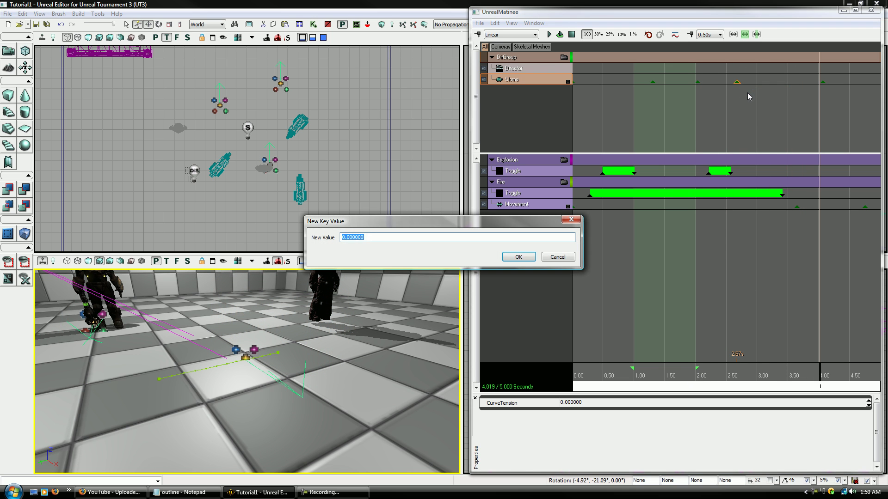
text(.00001)
key(Return)
click(697, 82)
right_click(697, 82)
click(717, 92)
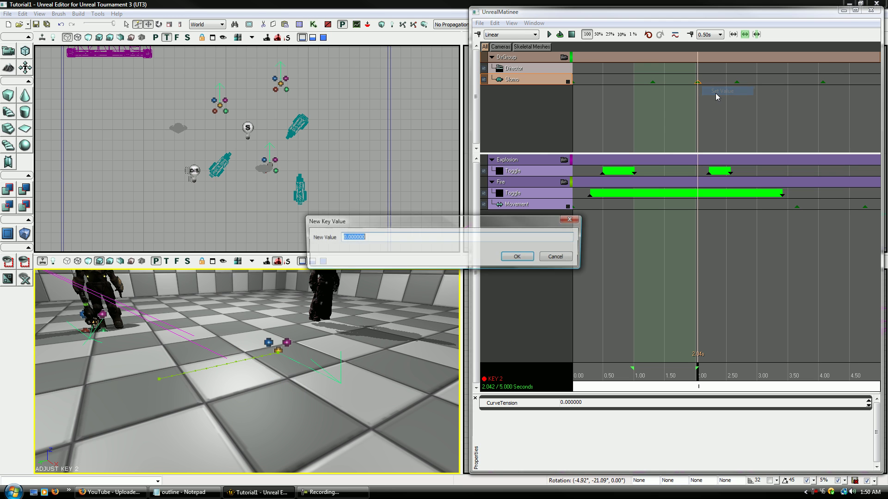
text(.0001)
key(Return)
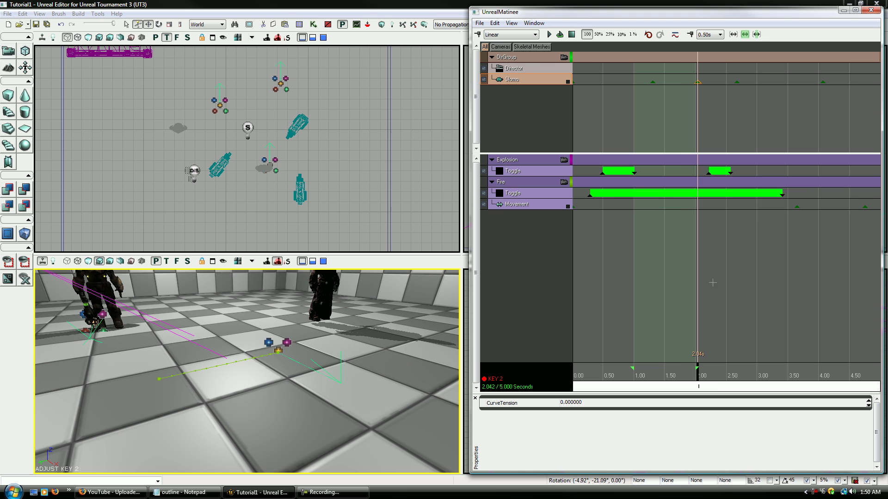
click(689, 379)
drag(694, 383, 666, 377)
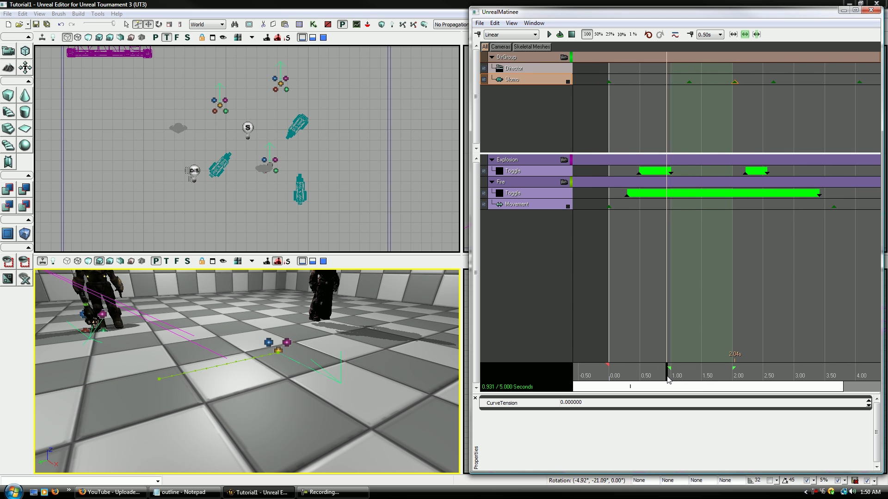
key(space)
key(space)
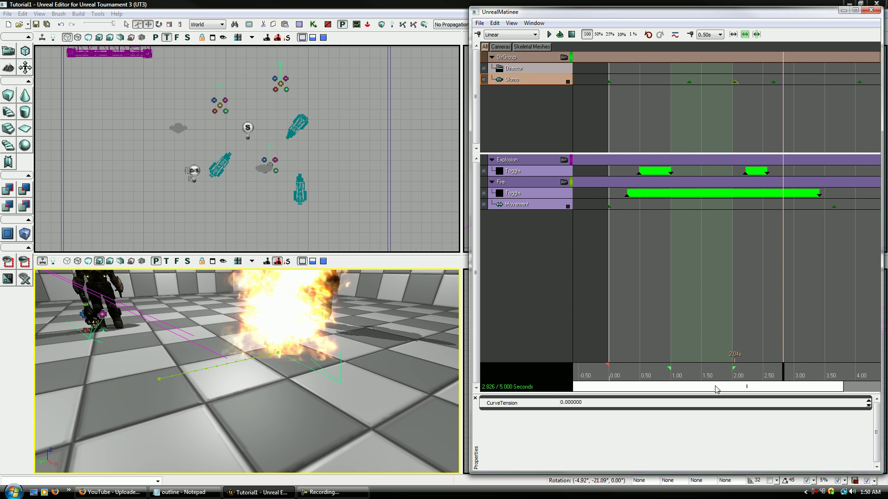
drag(714, 376, 555, 369)
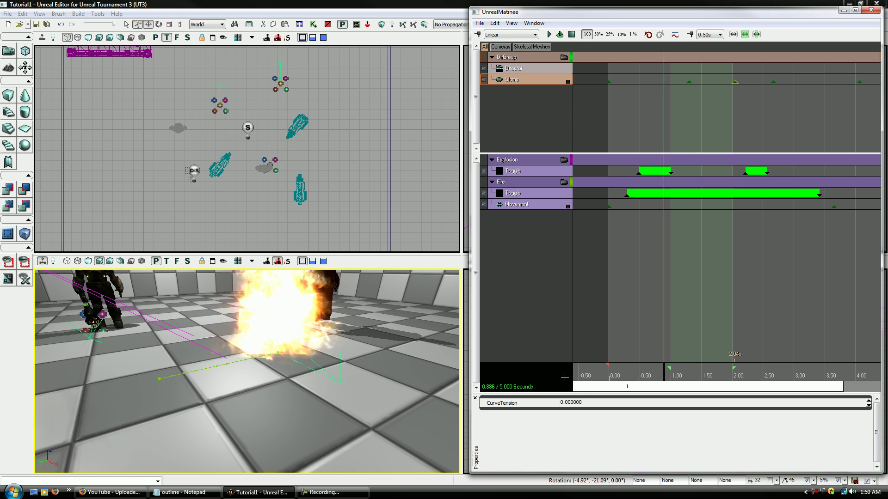
scroll(719, 373, down, 2)
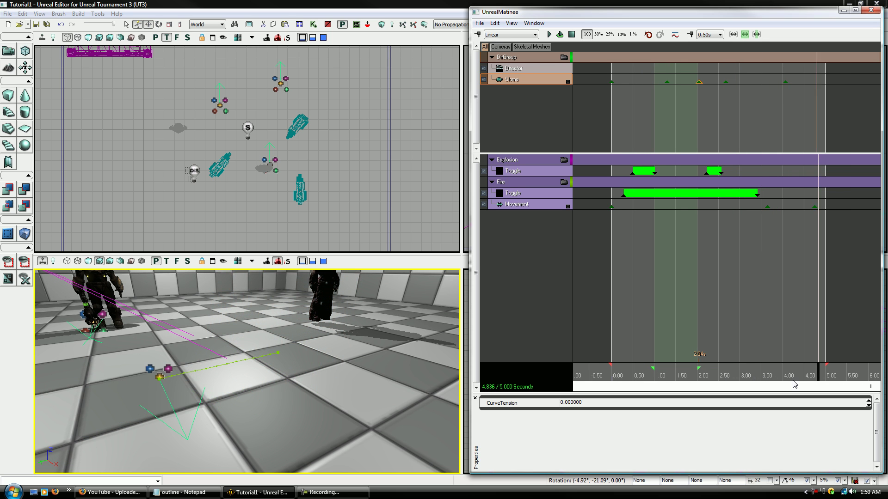
drag(701, 379, 550, 368)
key(space)
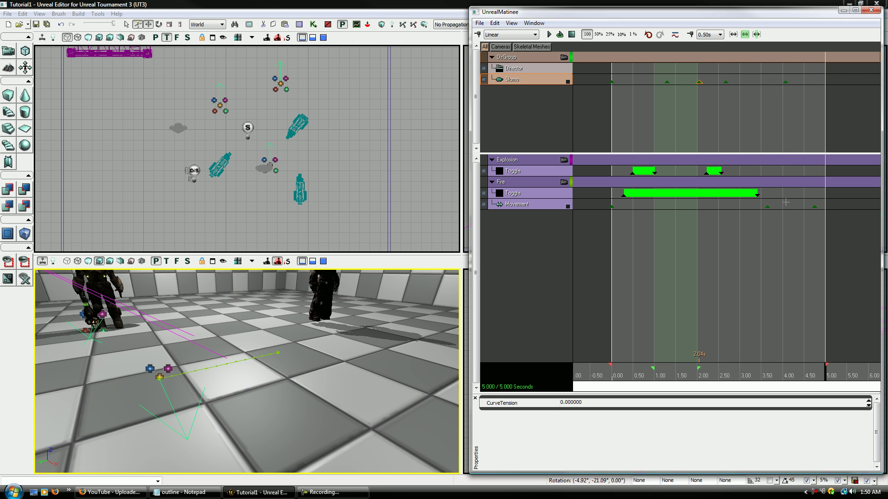
click(699, 81)
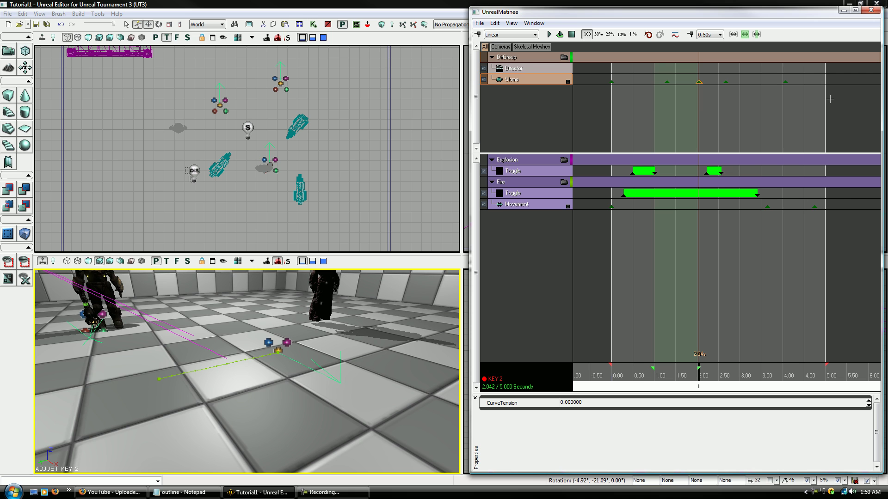
Delete the Slomo keys from 1.31 to 4.07 s and add a 0.18 s key set to 0.0001.
mouse_move(815, 107)
ctrl+alt+mouse_down()
mouse_move(678, 63)
mouse_move(678, 71)
ctrl+alt+mouse_up()
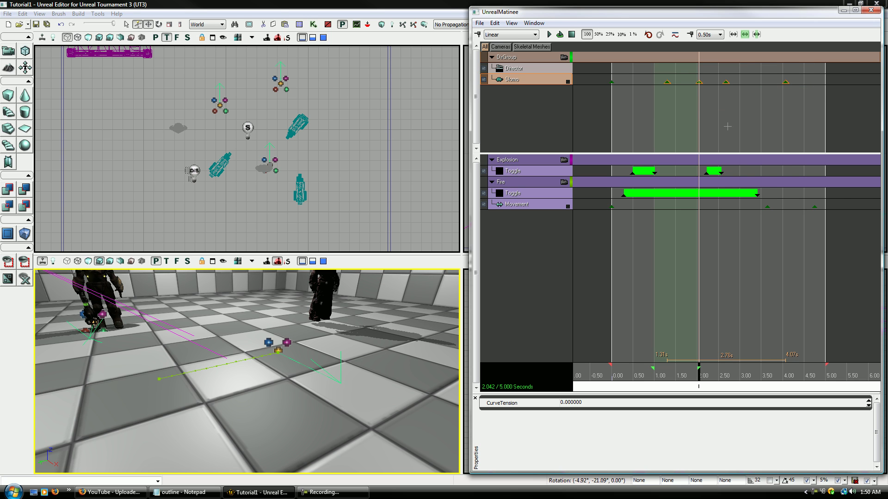
key(Delete)
drag(706, 372, 620, 366)
key(Return)
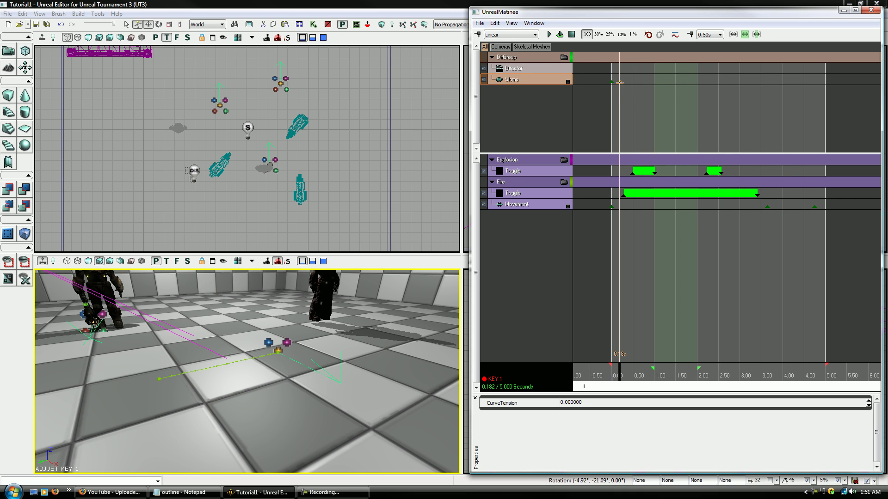
right_click(620, 83)
click(644, 91)
text(.0001)
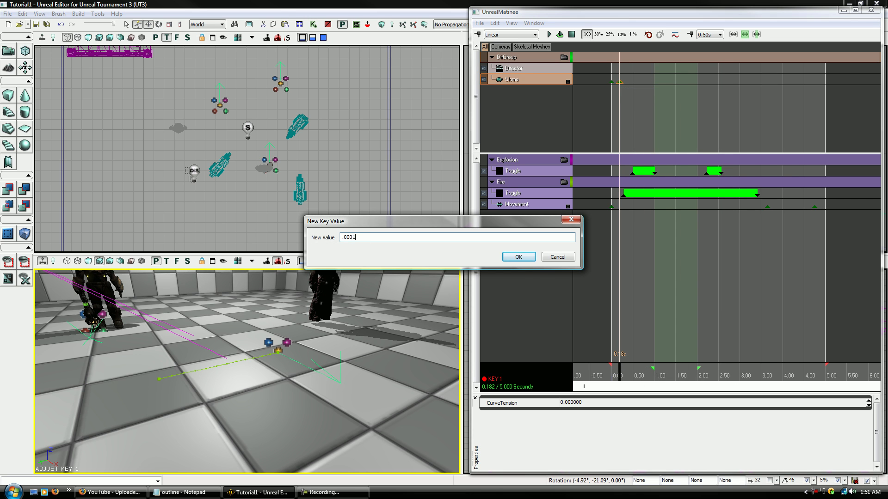
key(Return)
Preview the slowdown from the start twice, then undo the last Slomo track change.
drag(621, 376, 597, 379)
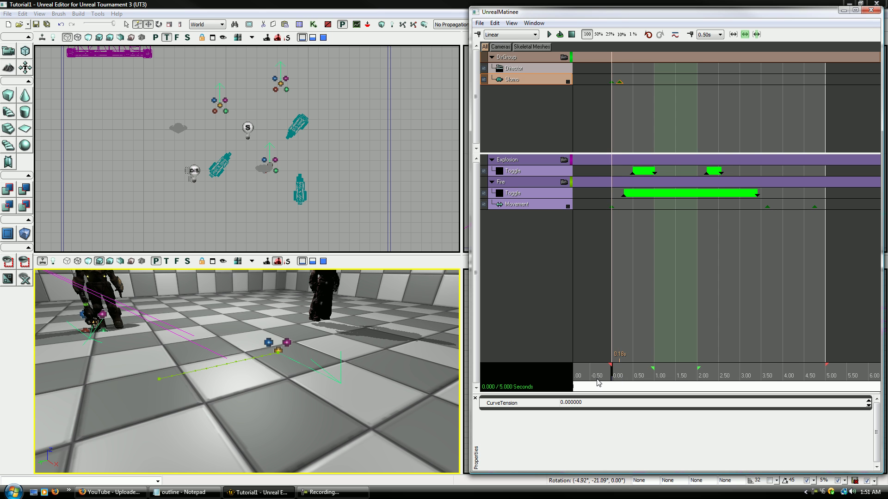
key(space)
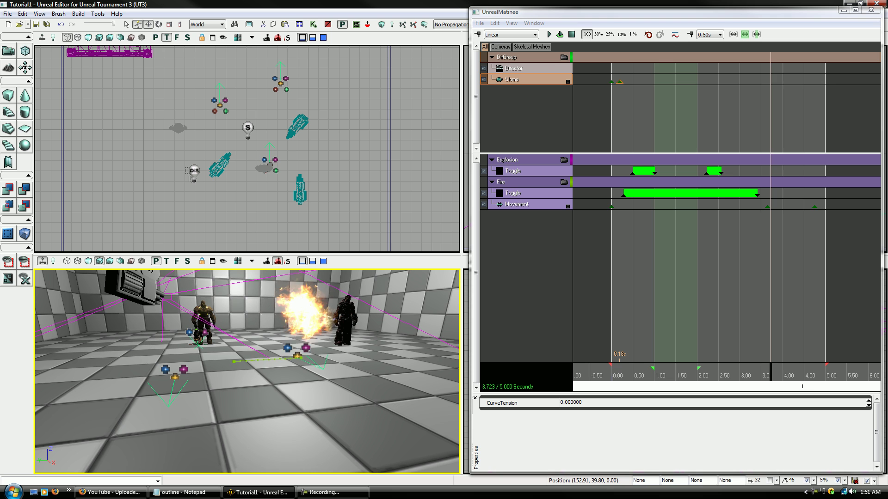
key(space)
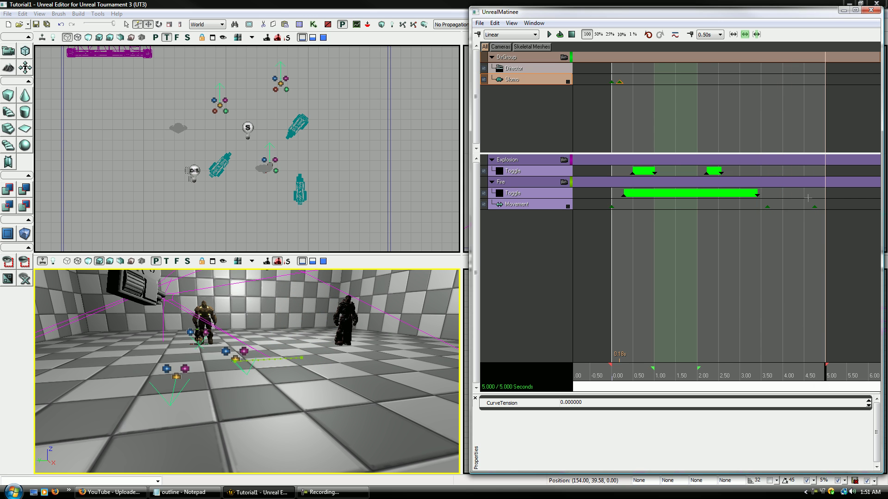
click(618, 83)
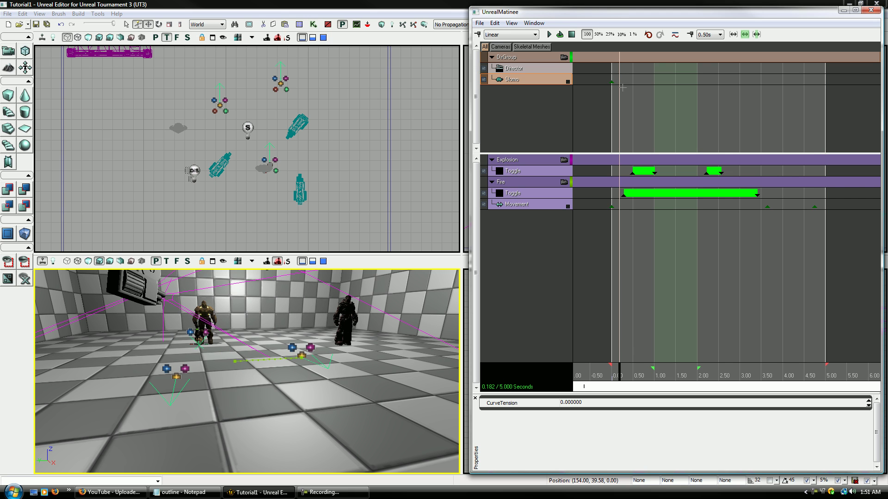
key(ctrl+z)
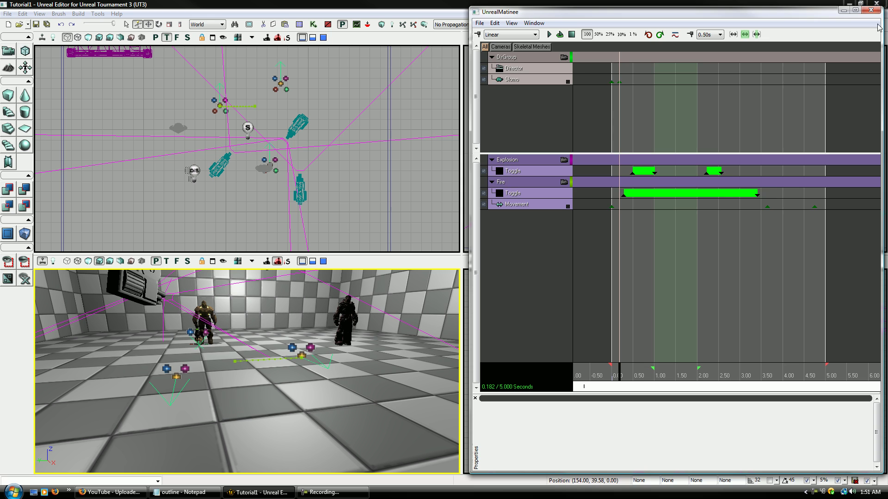
Close Matinee and fly the perspective camera toward the dark character and the overhead cameras.
click(871, 9)
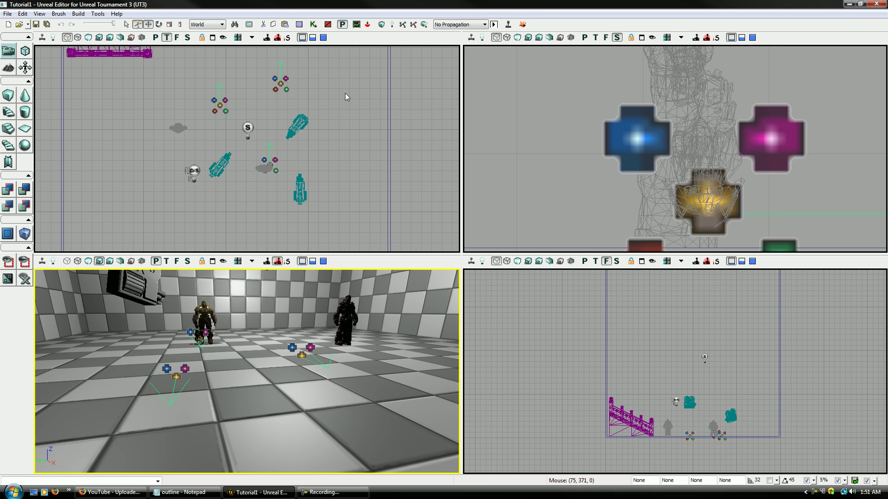
drag(353, 393, 353, 356)
key(Up)
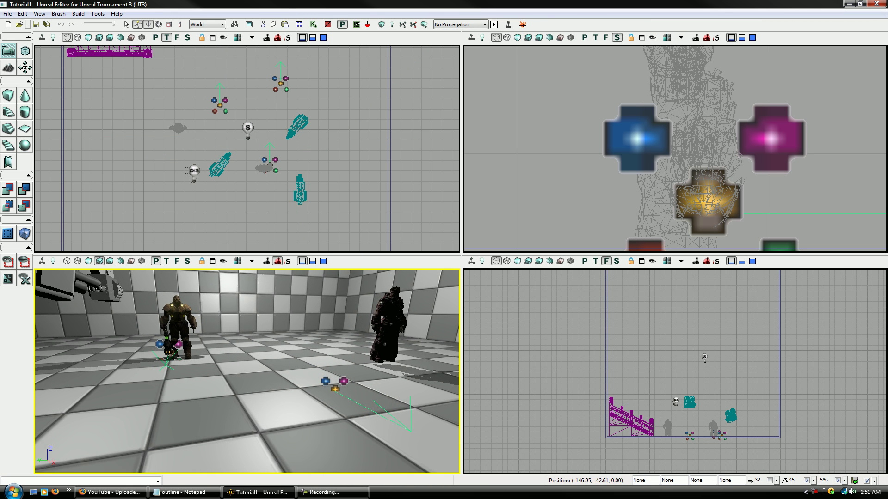
drag(247, 372, 261, 393)
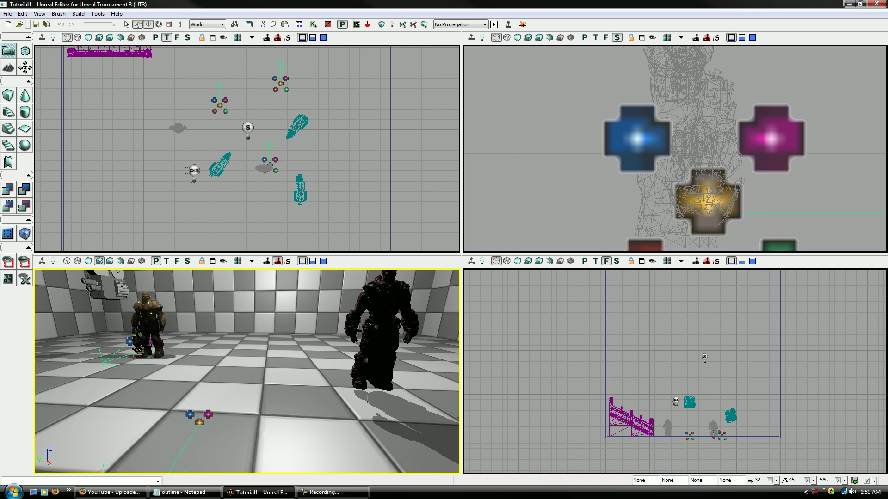
right_drag(262, 393, 262, 370)
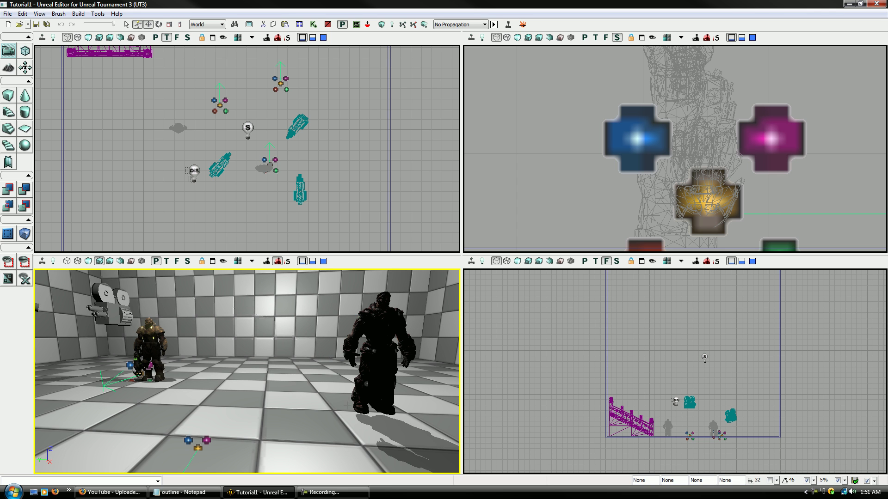
mouse_move(300, 354)
mouse_down()
mouse_move(306, 375)
mouse_move(300, 368)
mouse_up()
mouse_move(300, 368)
right_down()
mouse_move(313, 370)
mouse_move(294, 360)
right_up()
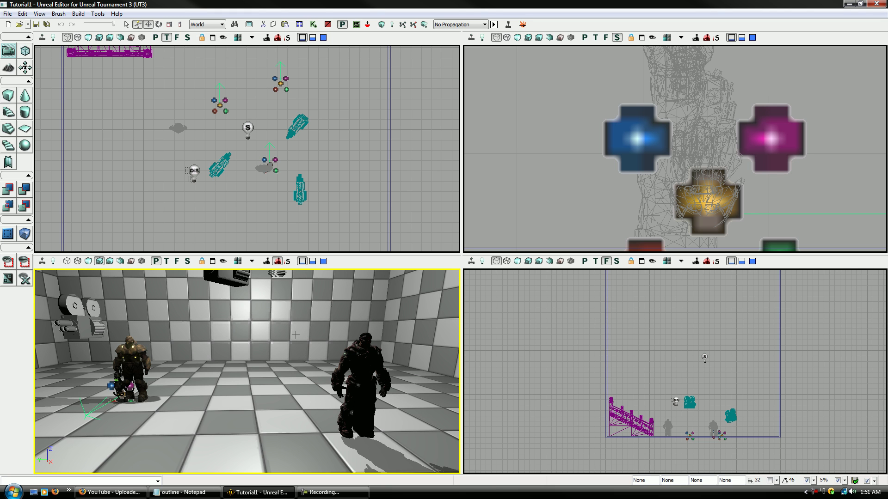
click(314, 24)
click(283, 133)
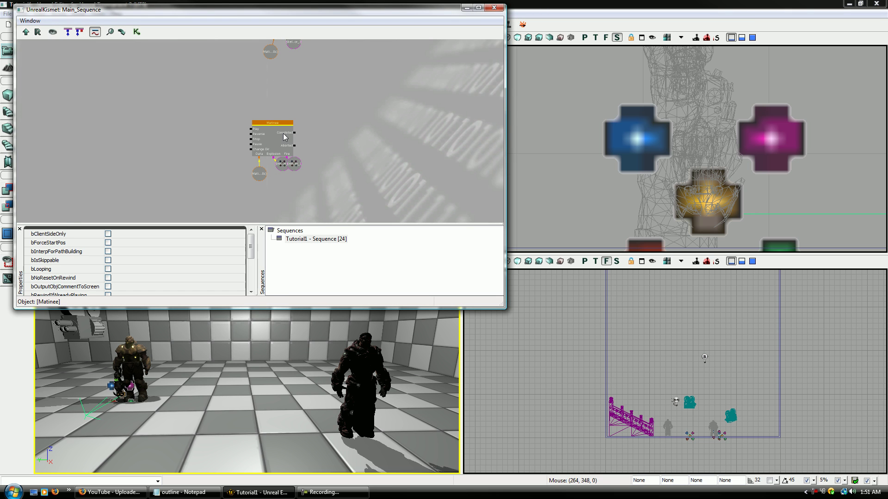
click(437, 11)
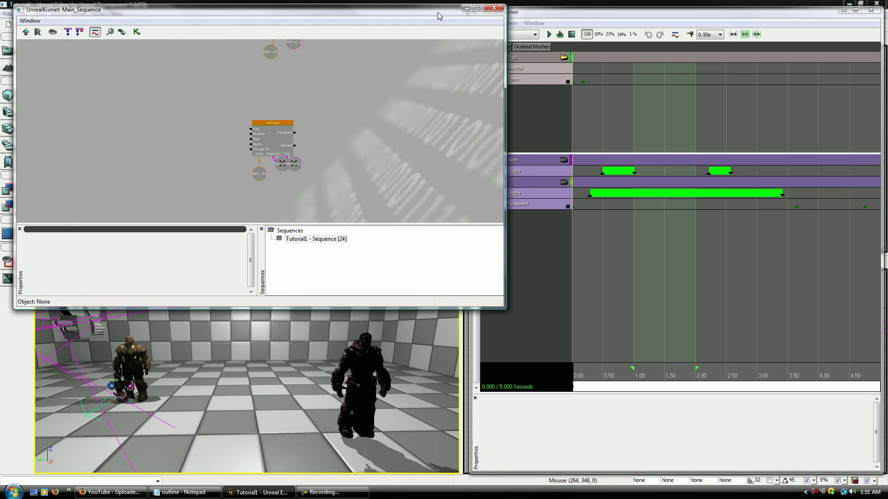
click(487, 9)
click(545, 120)
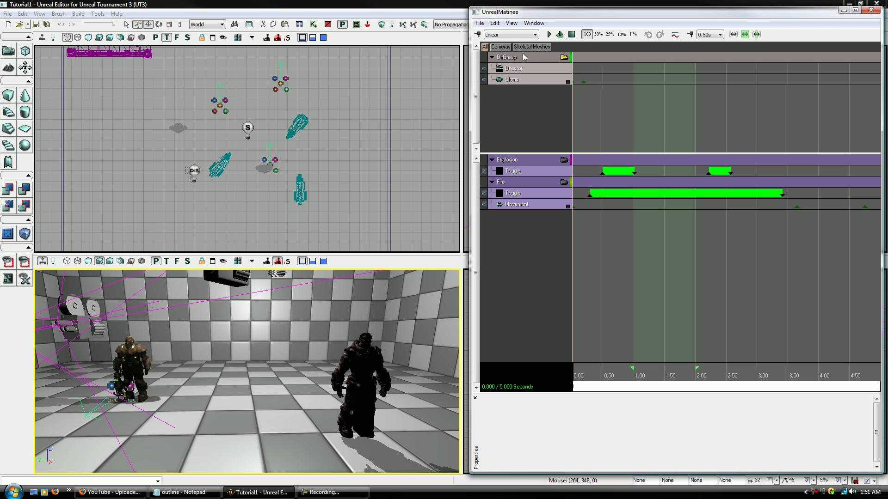
click(522, 76)
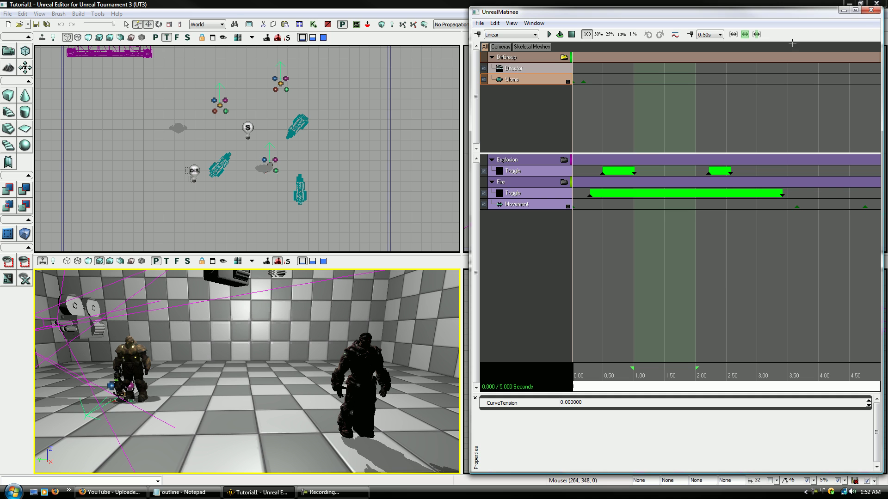
click(871, 10)
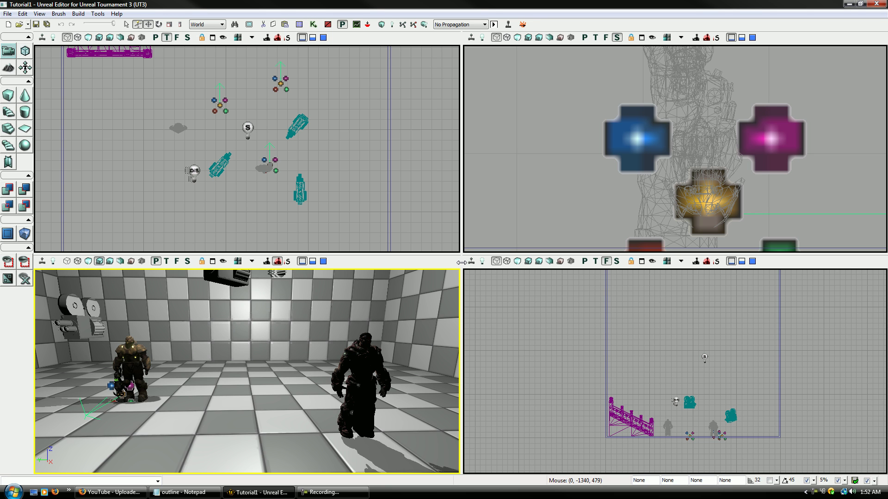
Fly and rotate the perspective camera until both characters are framed in the room.
drag(296, 365, 279, 385)
right_drag(279, 386, 311, 385)
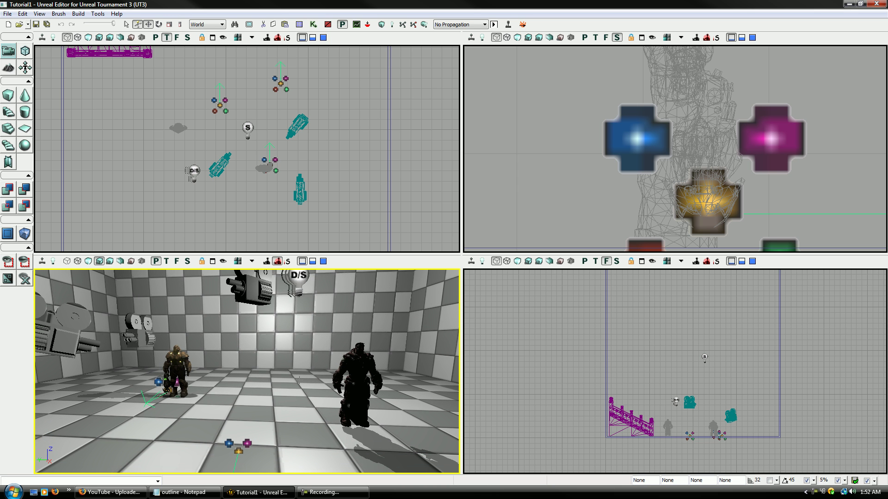
drag(299, 380, 305, 430)
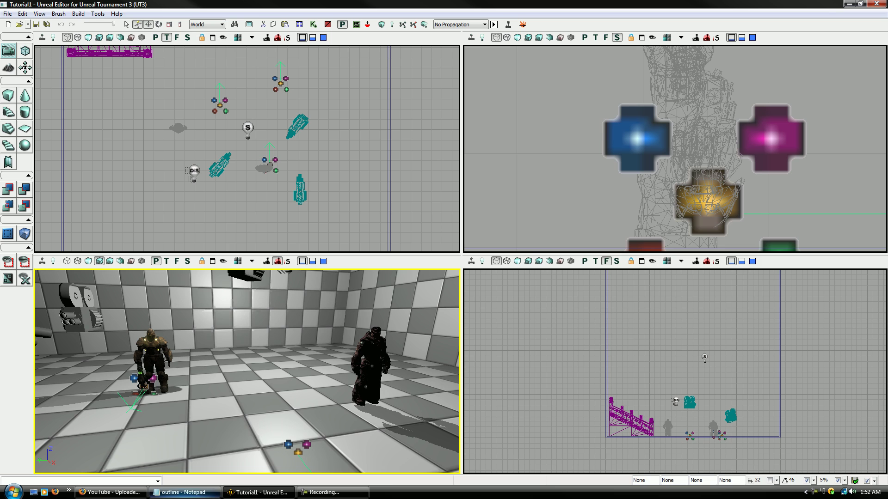
Read the eight-topic tutorial outline in Notepad, then close it.
click(182, 493)
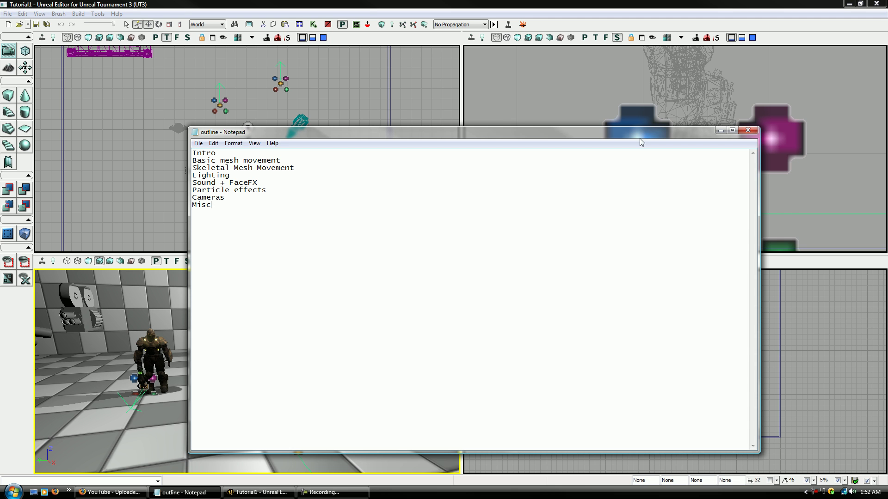
click(747, 130)
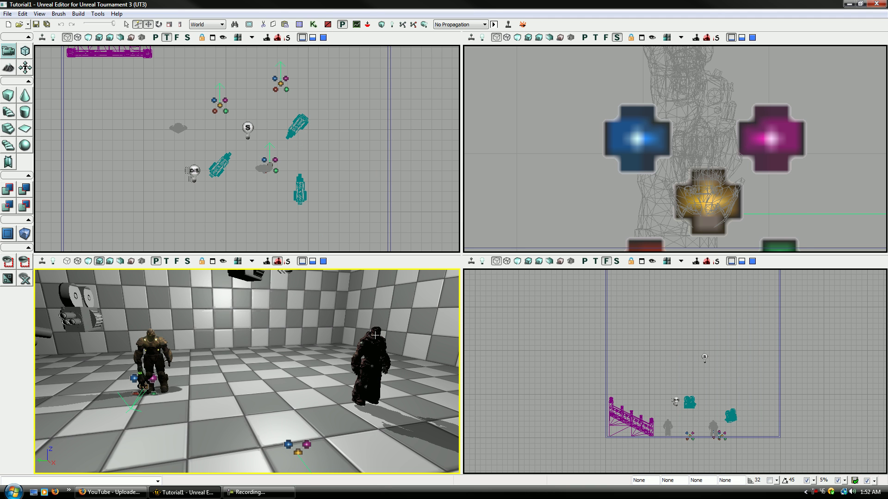
Dolly and pitch the perspective camera up onto the wall-mounted cameras and D/S light.
mouse_move(328, 363)
mouse_down()
mouse_move(329, 380)
mouse_move(328, 364)
mouse_up()
right_drag(329, 363, 341, 339)
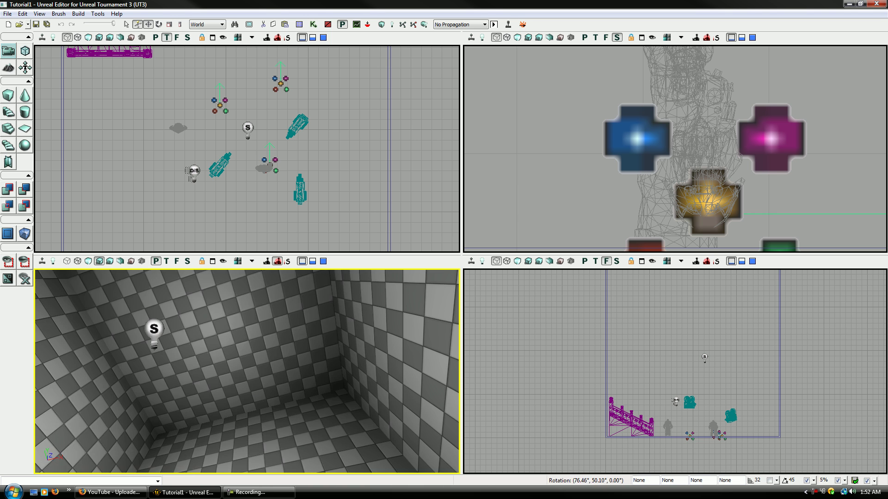